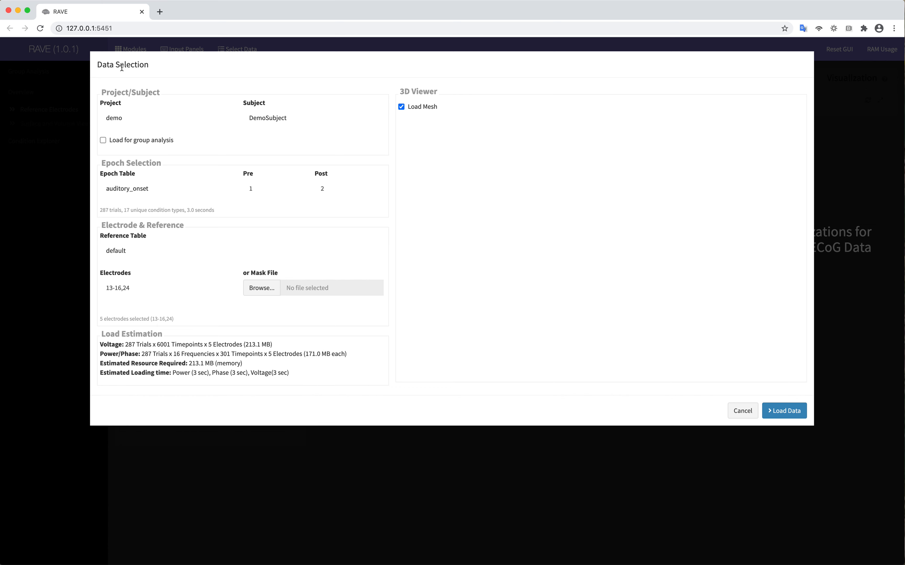
Load the selected demo/DemoSubject data and load the voltage dataset required by the Reference Electrodes module.
left_click_drag(97, 63, 152, 64)
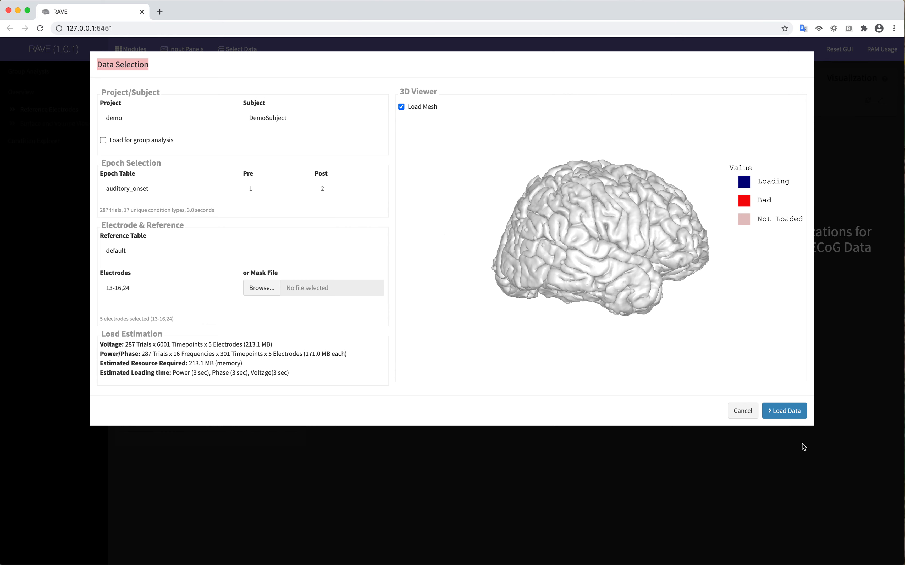
left_click(785, 411)
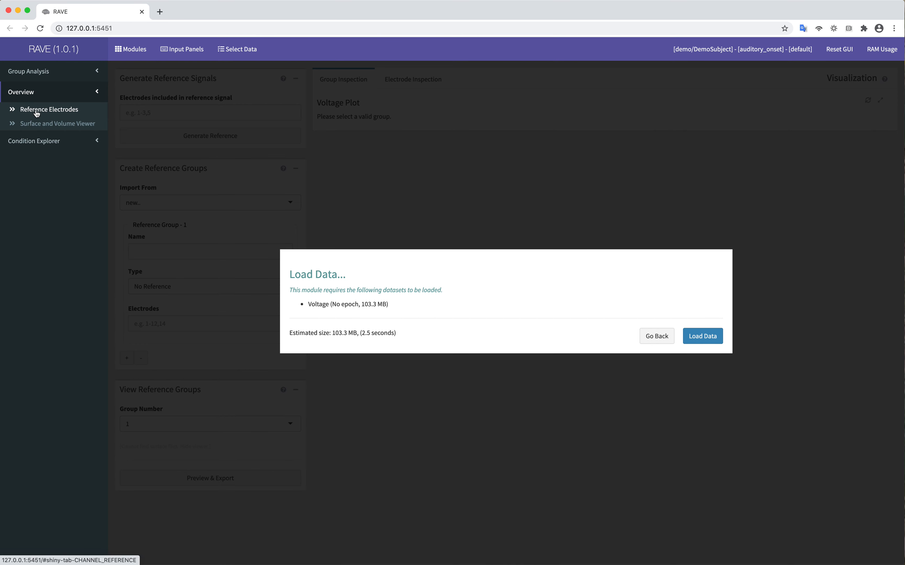
left_click_drag(309, 303, 390, 307)
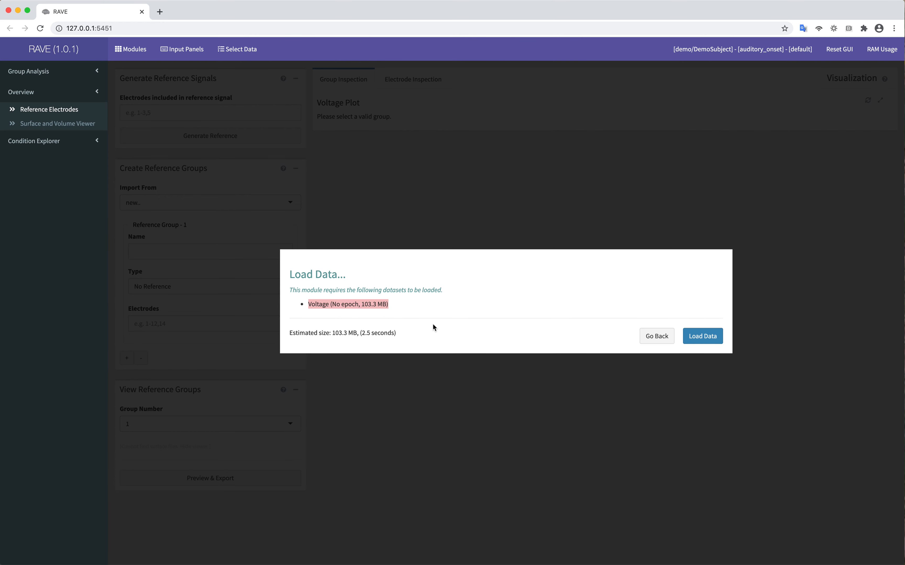
left_click(706, 342)
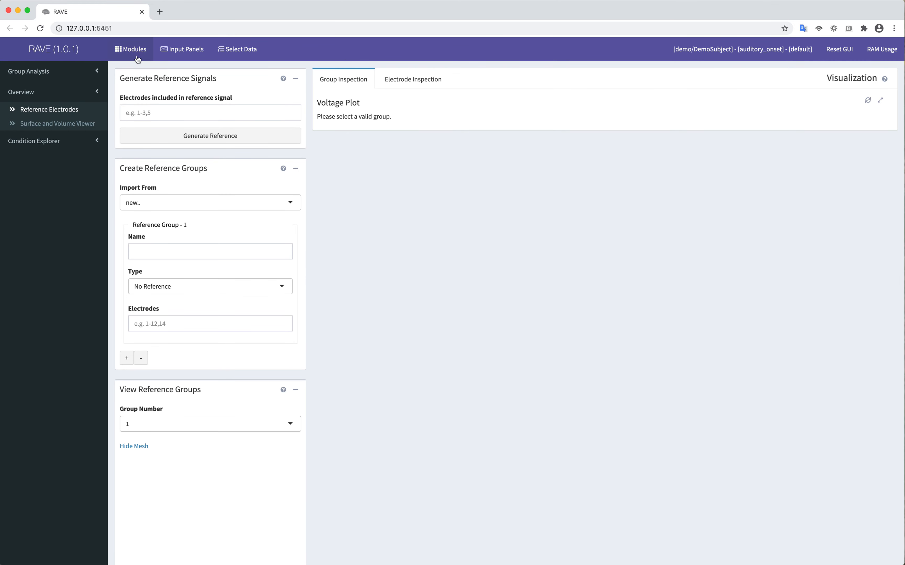
Hide the module list and import the reference groups from reference_default.csv.
left_click(123, 50)
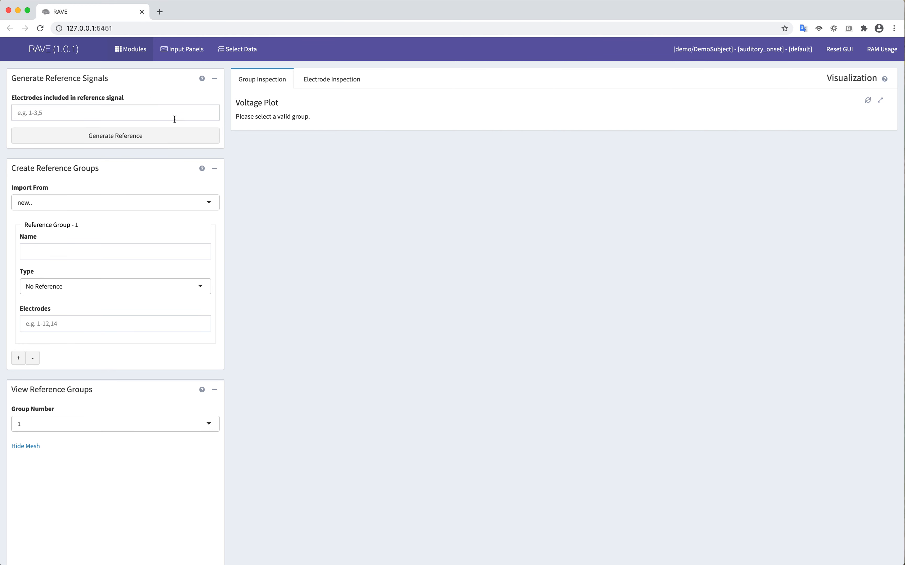
left_click(85, 204)
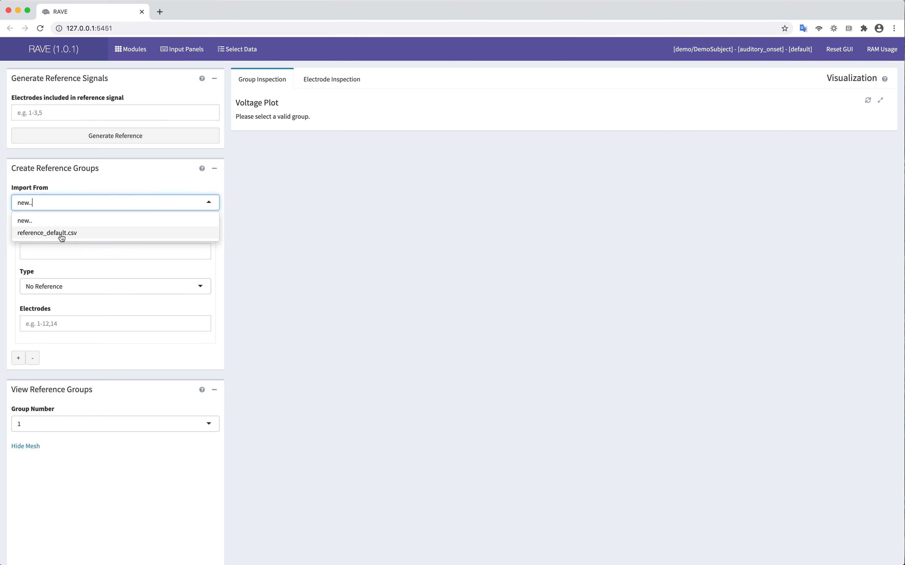
left_click_drag(16, 169, 100, 173)
left_click(20, 192)
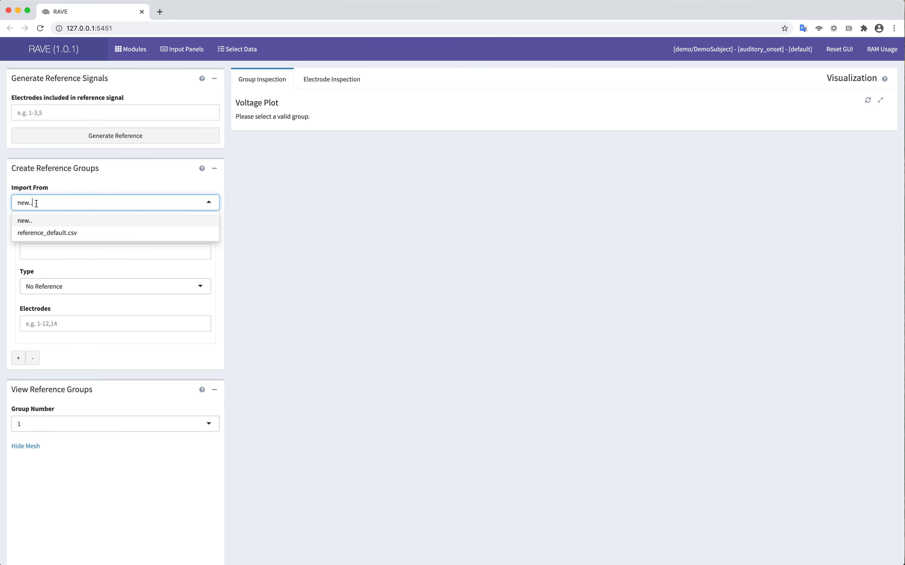
left_click(43, 233)
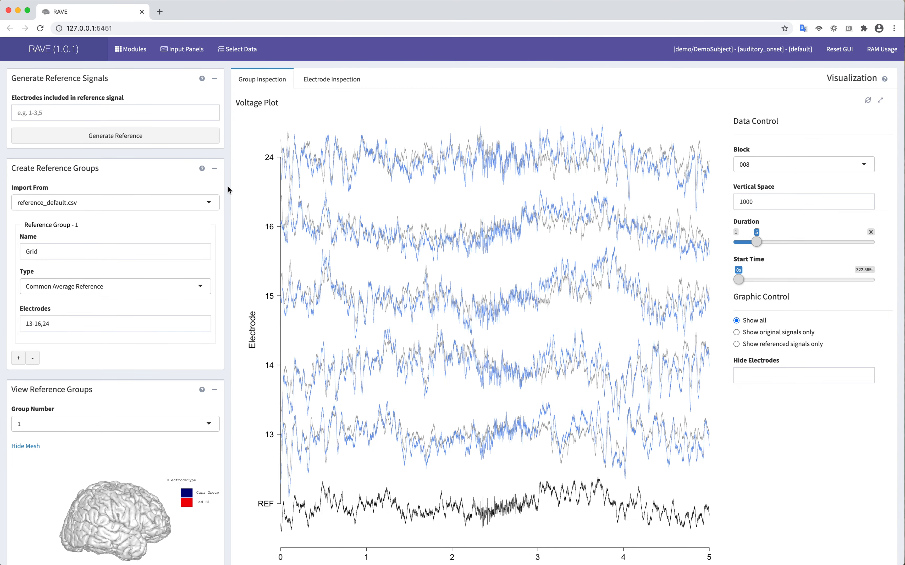
Rotate the 3D brain in the reference group view to examine where the Grid group's electrodes are located.
scroll(235, 187, "down", 5)
left_click(192, 351)
left_click_drag(192, 351, 106, 411)
scroll(137, 359, "up", 5)
left_click(74, 436)
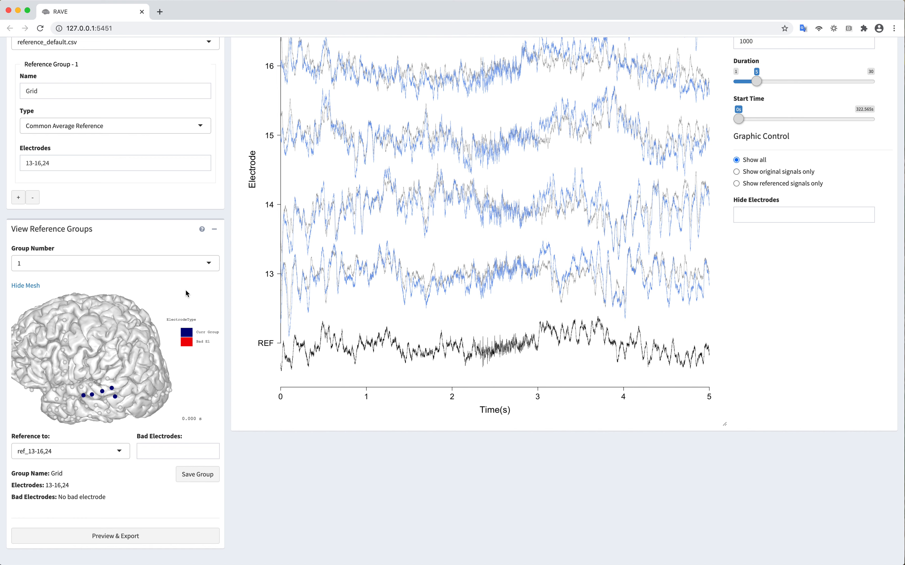
left_click_drag(18, 229, 93, 229)
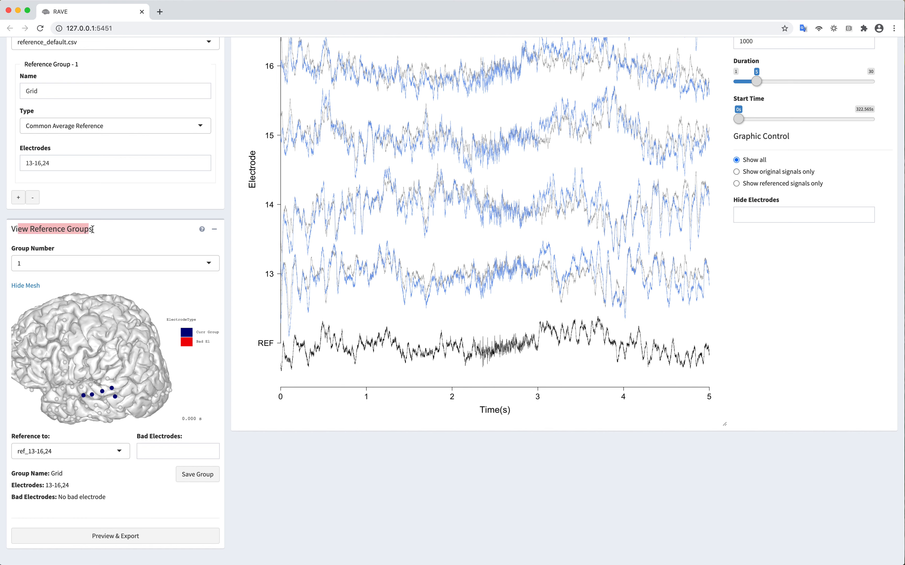
left_click(85, 253)
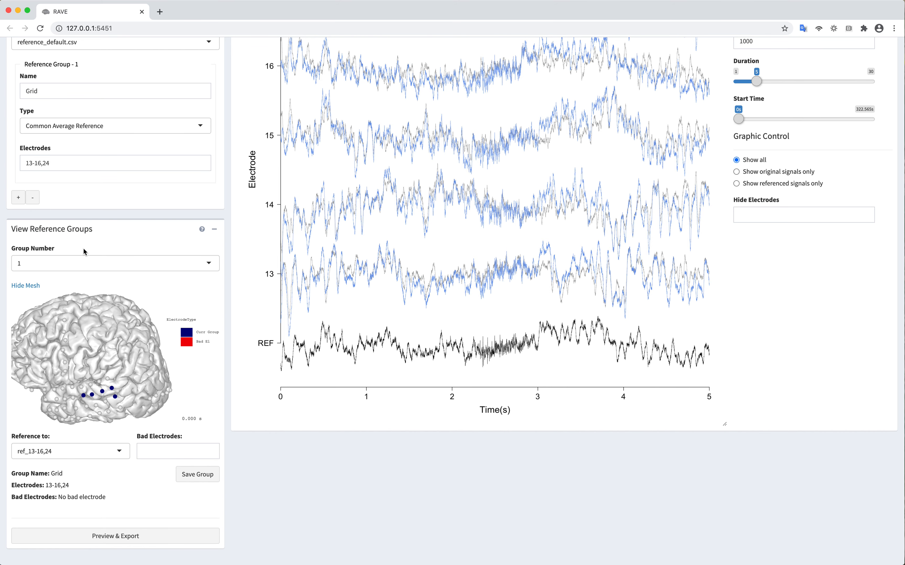
left_click_drag(123, 346, 123, 338)
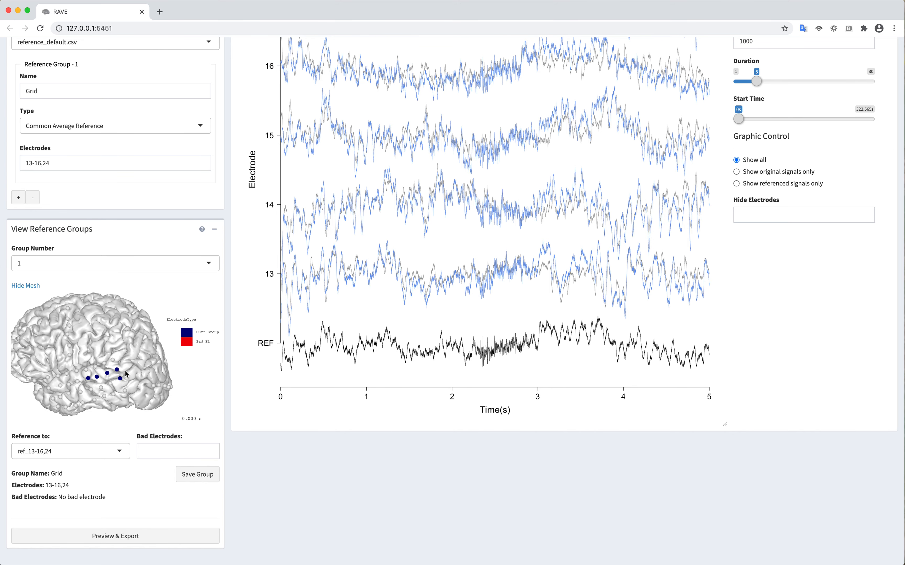
Review the Grid group's voltage plot and assigned reference signal, and display the individual electrode statistics.
scroll(263, 369, "up", 5)
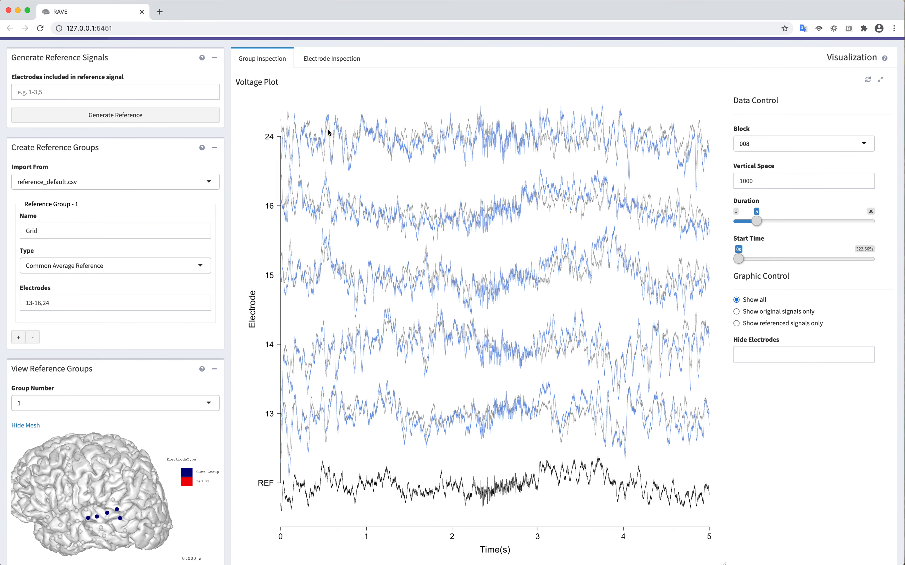
scroll(223, 137, "down", 4)
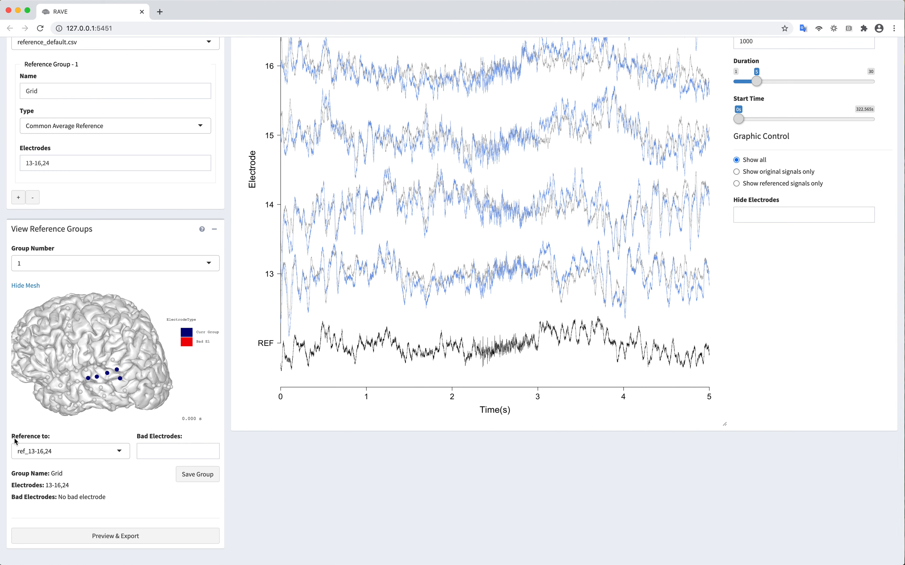
left_click_drag(13, 437, 75, 441)
scroll(314, 434, "up", 5)
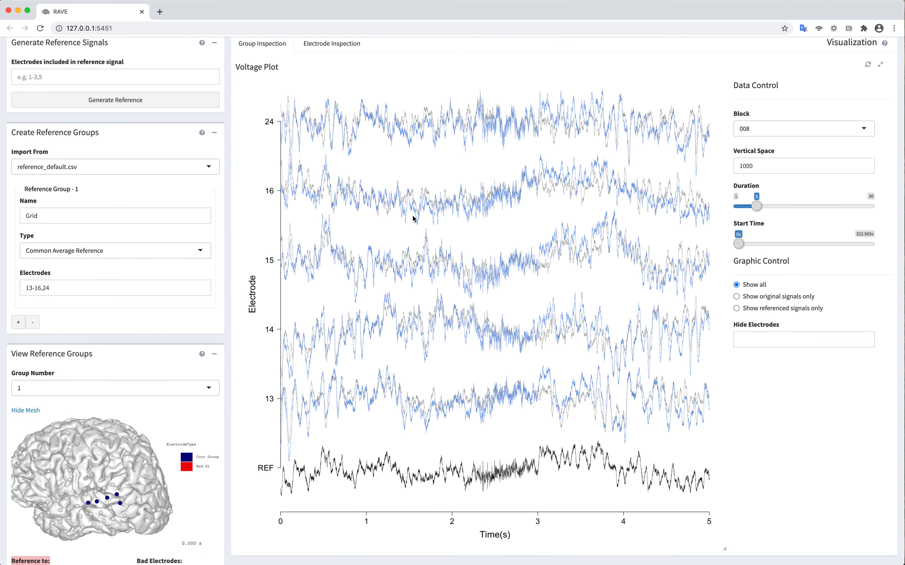
left_click(327, 43)
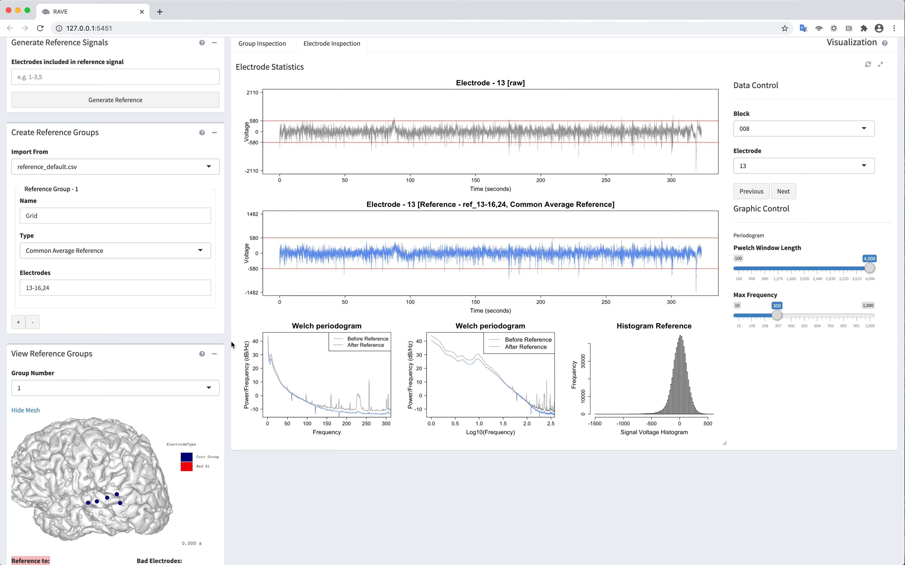
Generate a reference signal from electrodes 13-16.
scroll(230, 344, "up", 2)
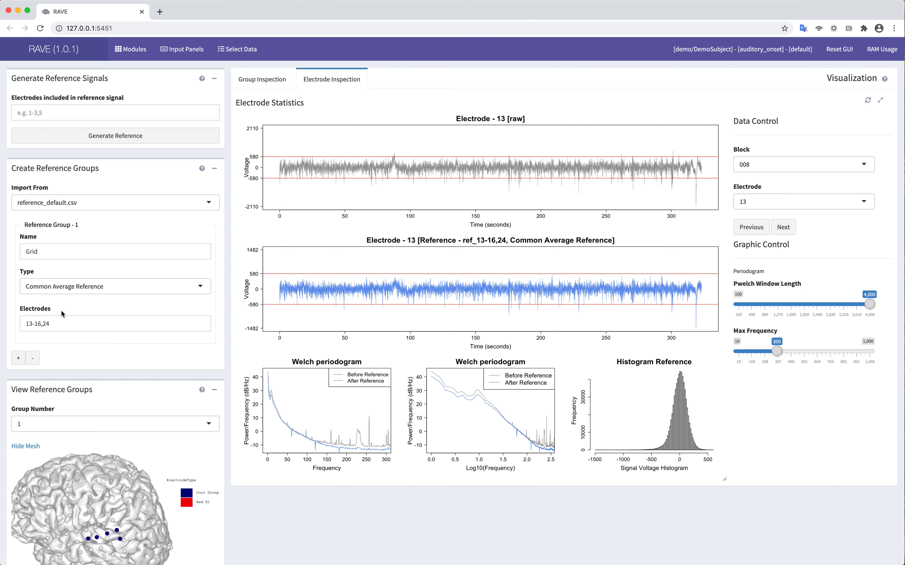
left_click(104, 112)
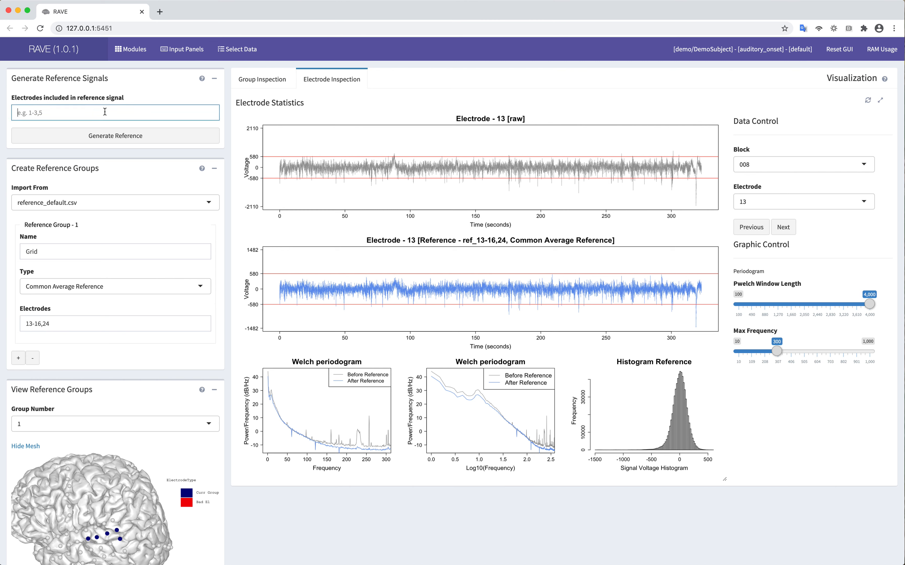
type("13")
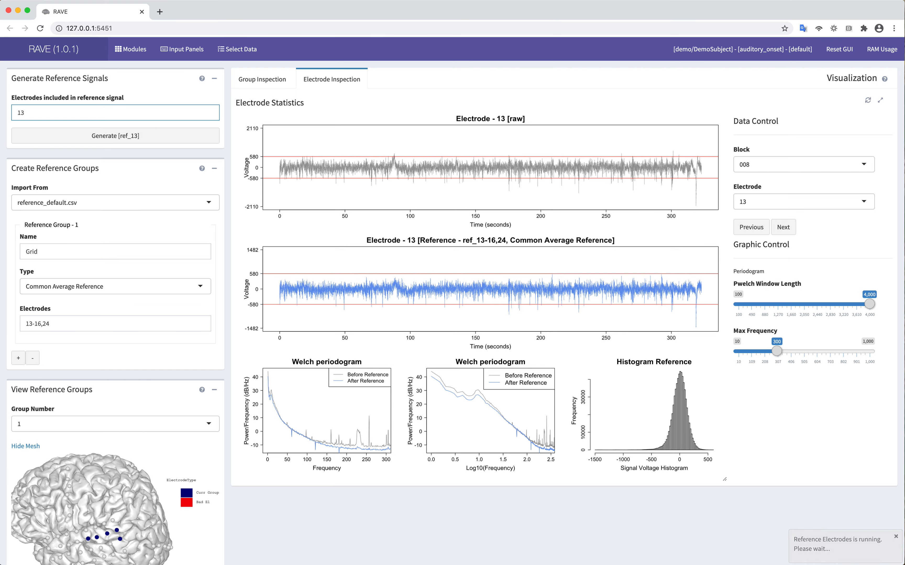
type("-16")
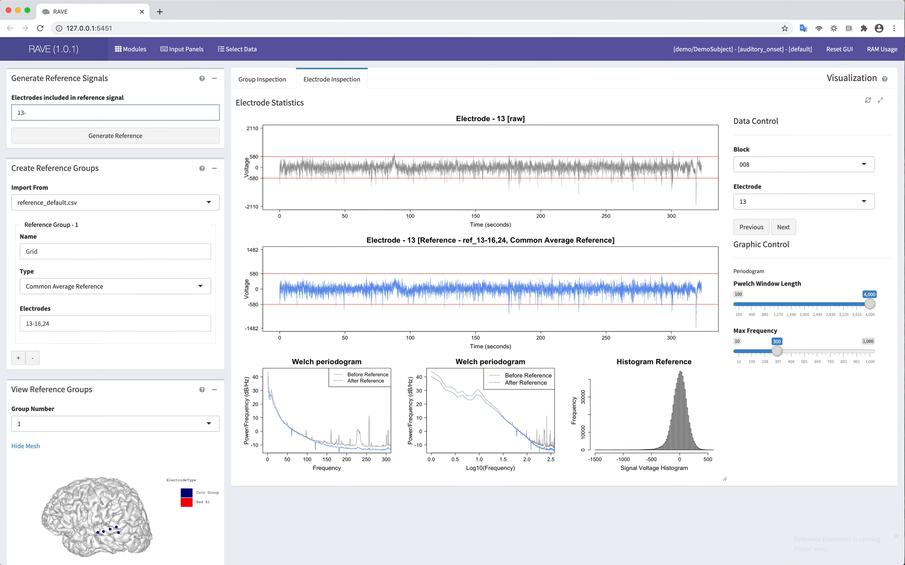
left_click_drag(15, 97, 136, 97)
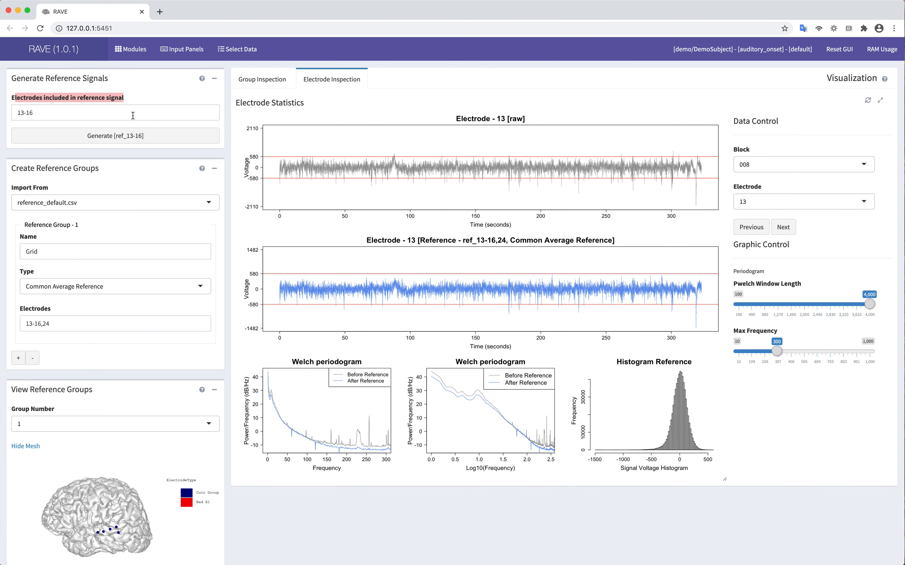
left_click(117, 101)
left_click(132, 137)
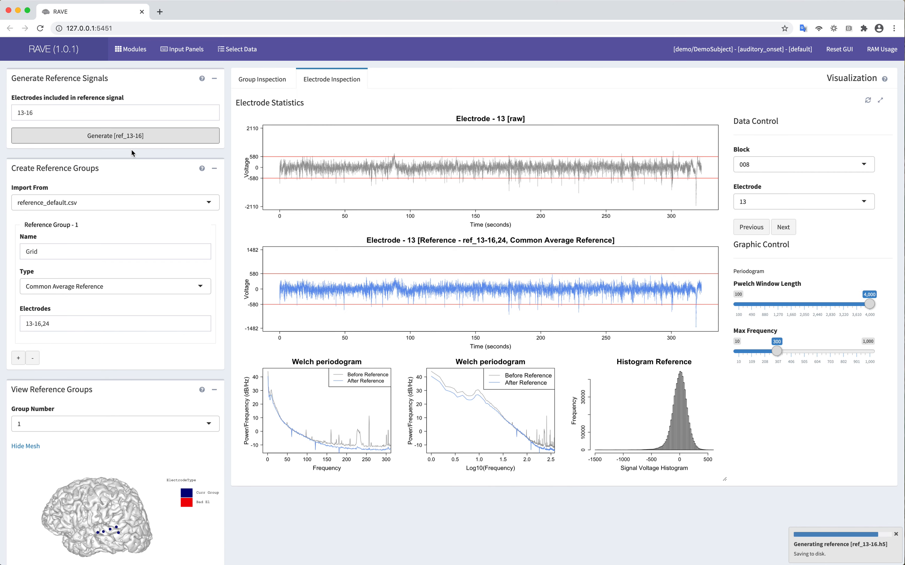
Start a new reference group configuration instead of the imported file and show the group voltage plot.
scroll(133, 165, "down", 3)
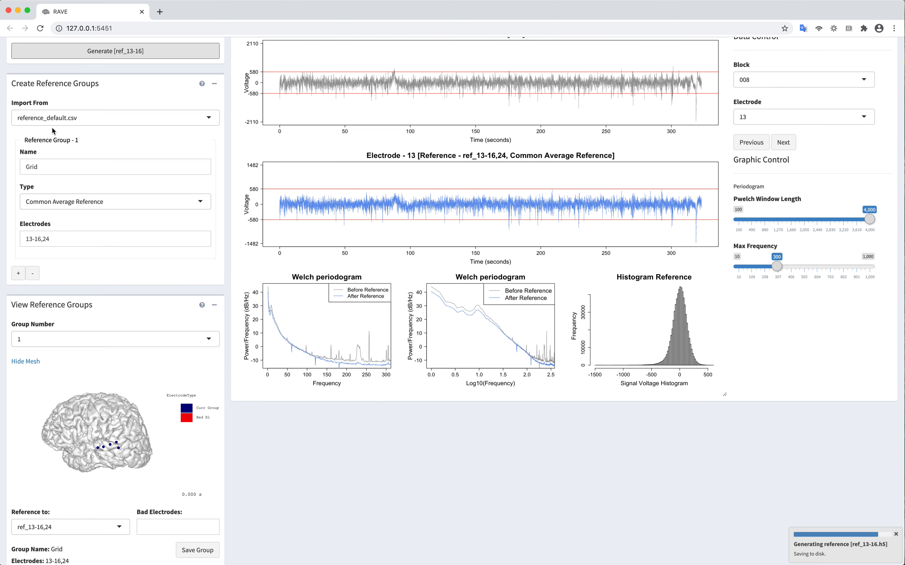
left_click(52, 118)
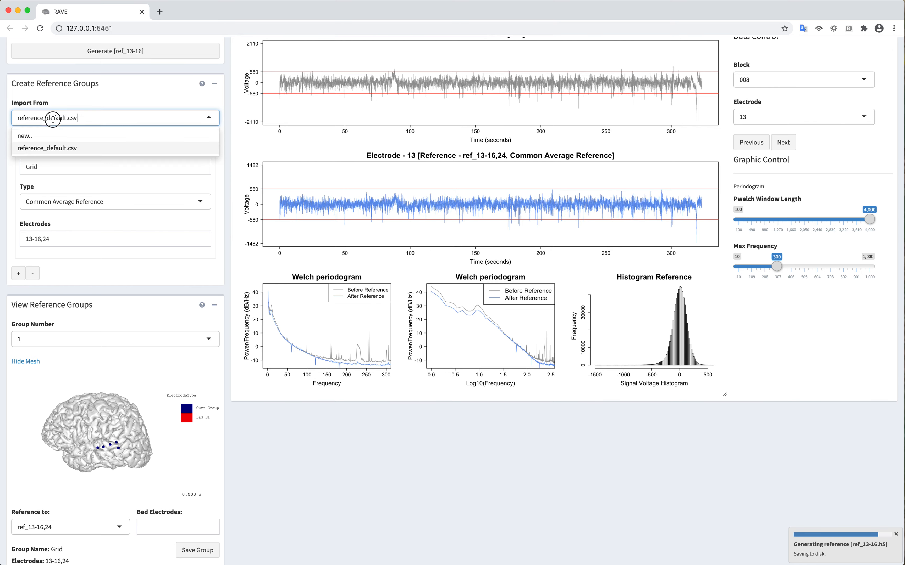
left_click(25, 136)
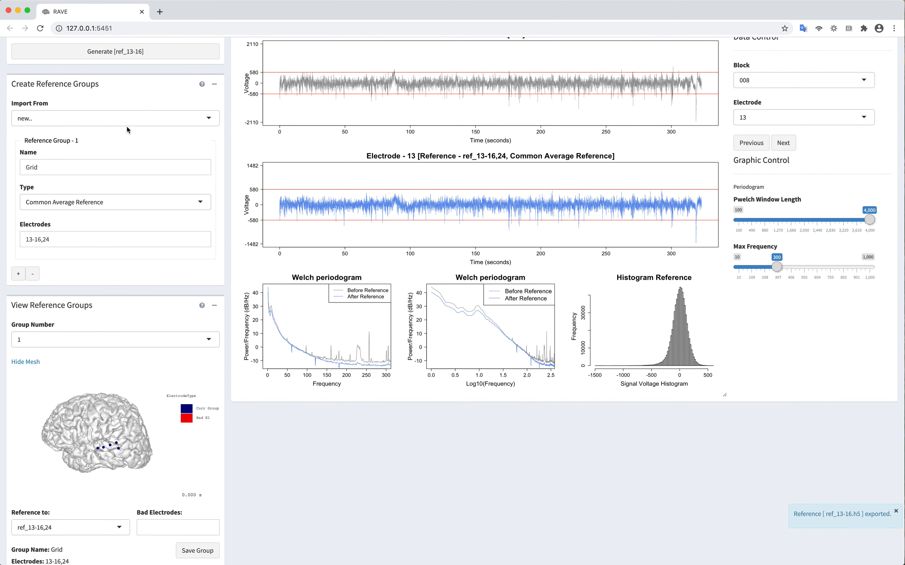
scroll(162, 114, "up", 3)
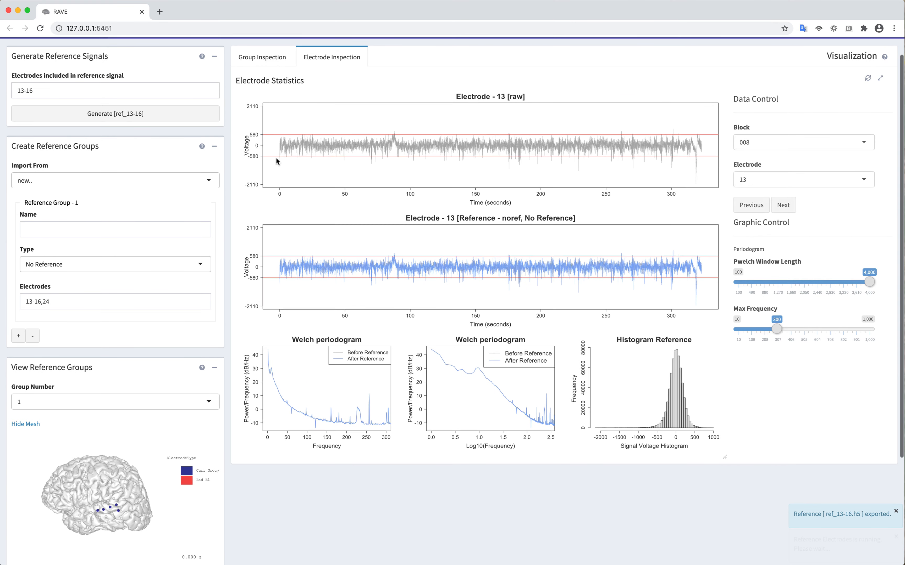
left_click(263, 79)
scroll(228, 174, "down", 3)
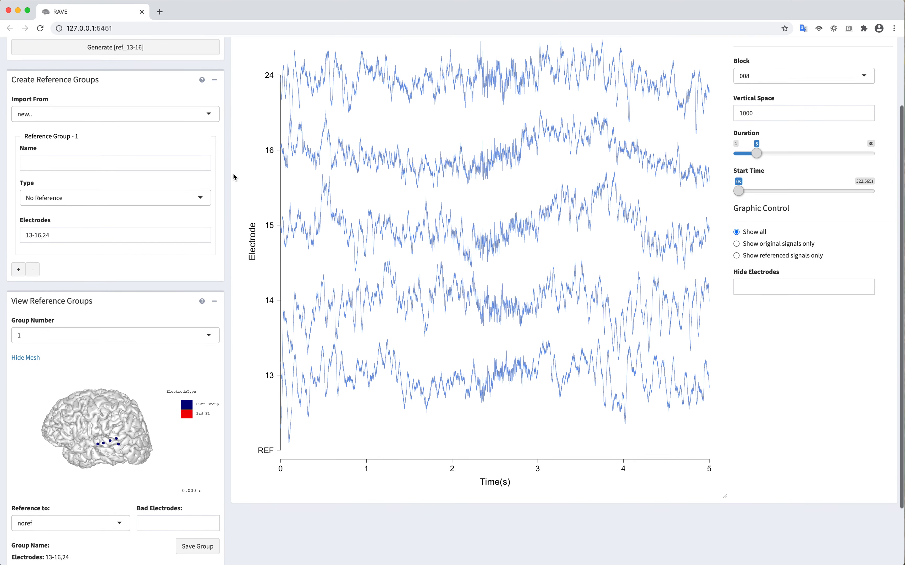
Name the first reference group e13-16.
left_click(71, 165)
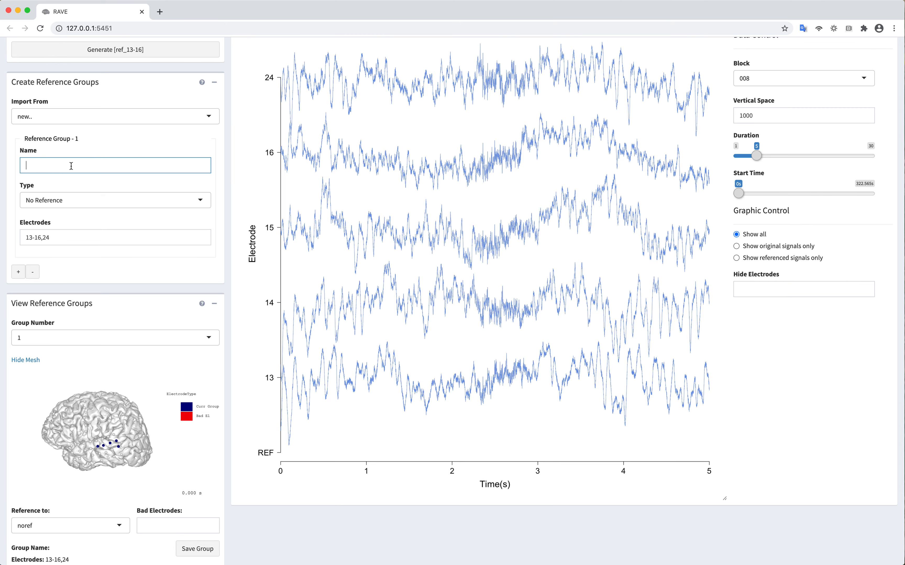
type("e16-")
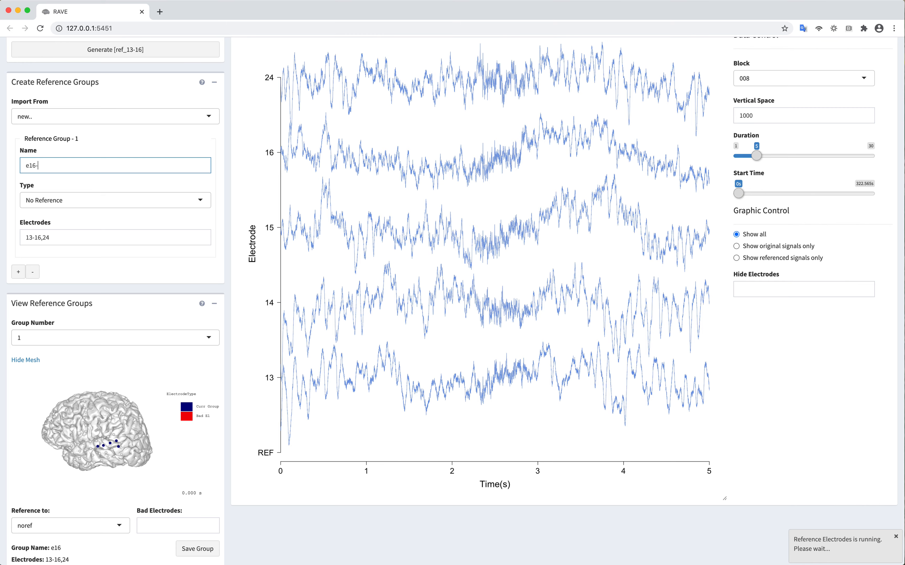
type("16")
key("Left")
key("BackSpace")
type("3")
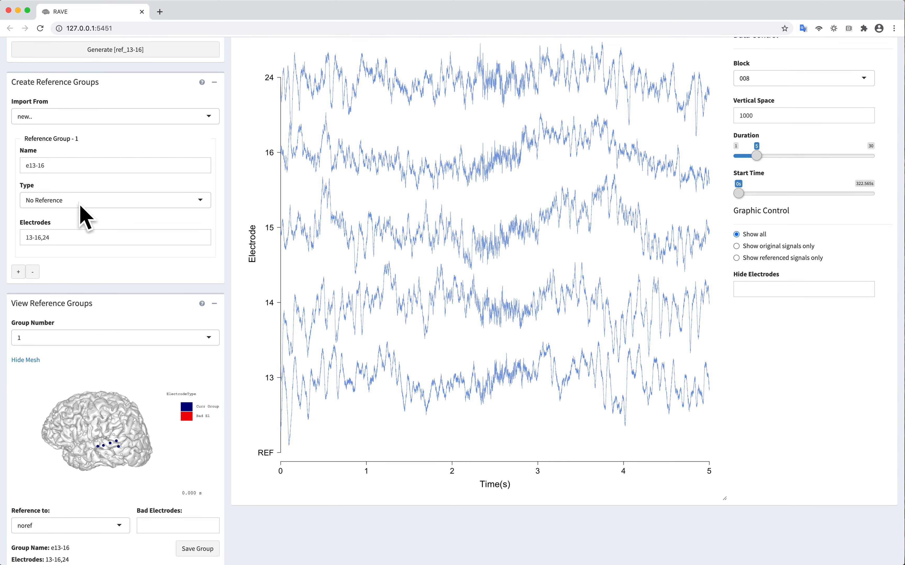
Set the e13-16 group's type to Common Average Reference and select its electrode list.
left_click(55, 201)
left_click(35, 204)
left_click(60, 216)
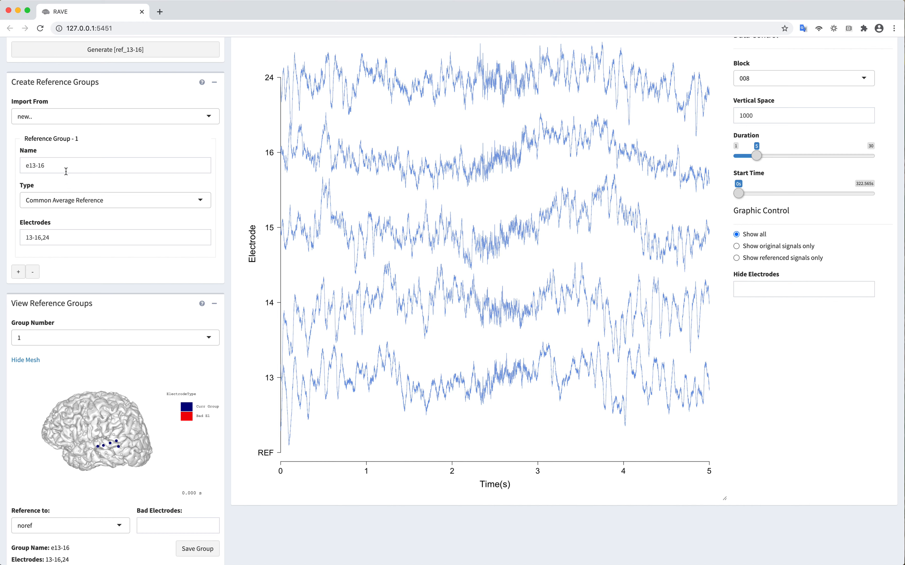
triple_click(39, 235)
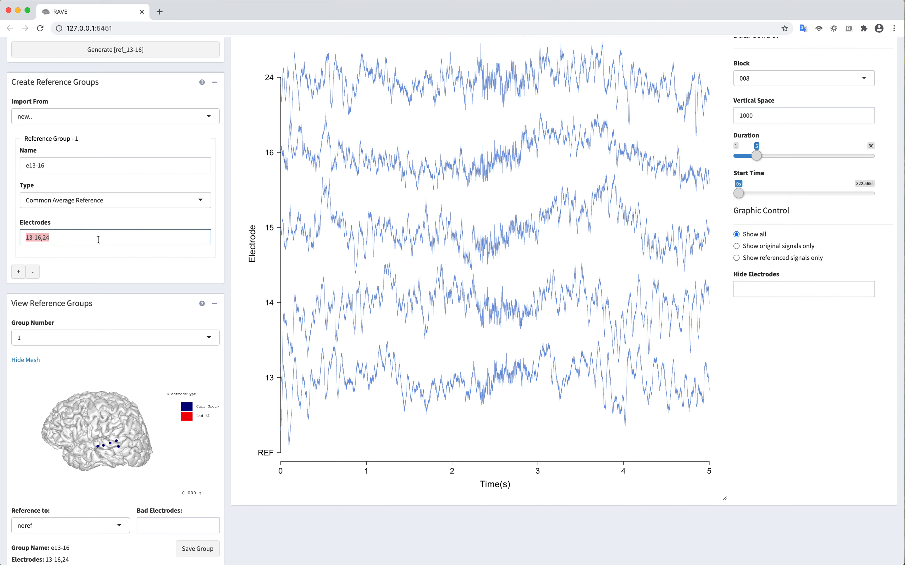
Change the e13-16 group's type to Bipolar Reference.
left_click(68, 198)
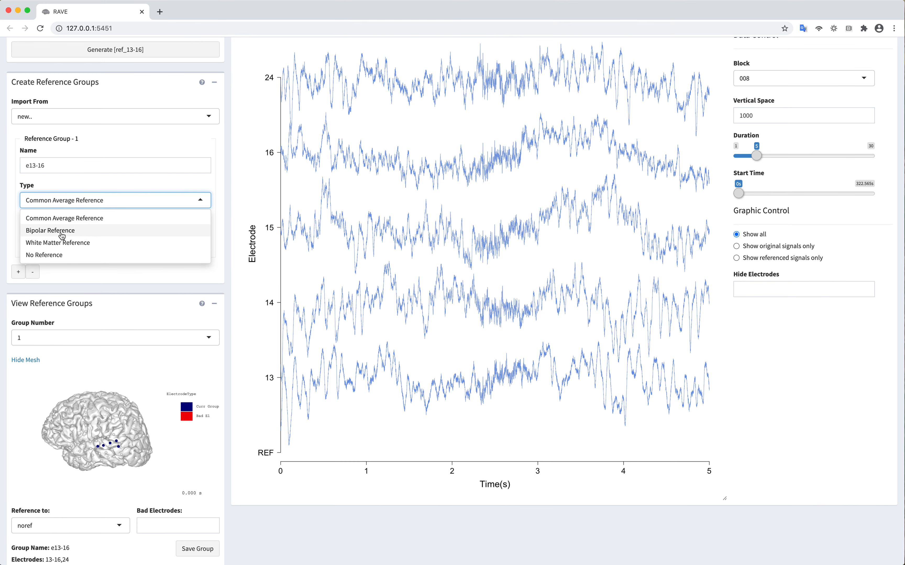
left_click(77, 230)
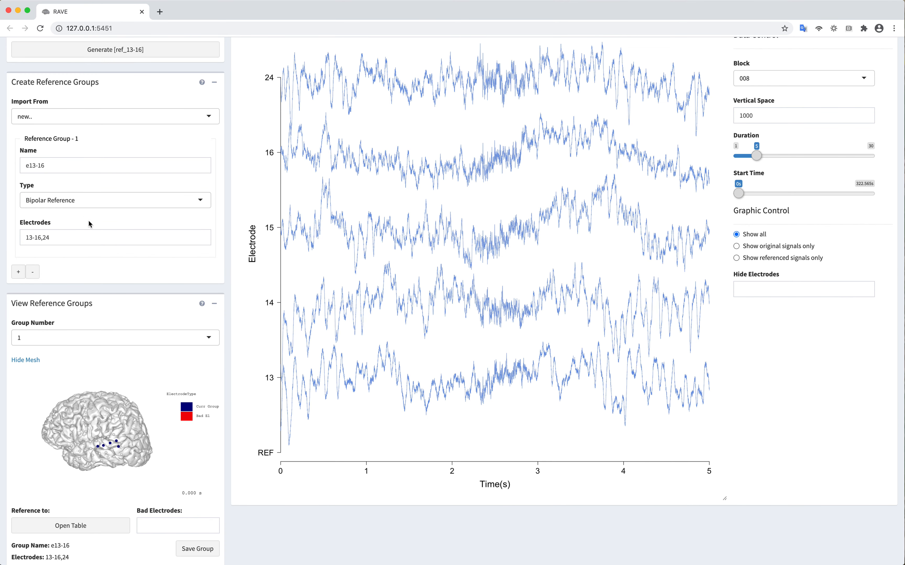
scroll(87, 221, "down", 1)
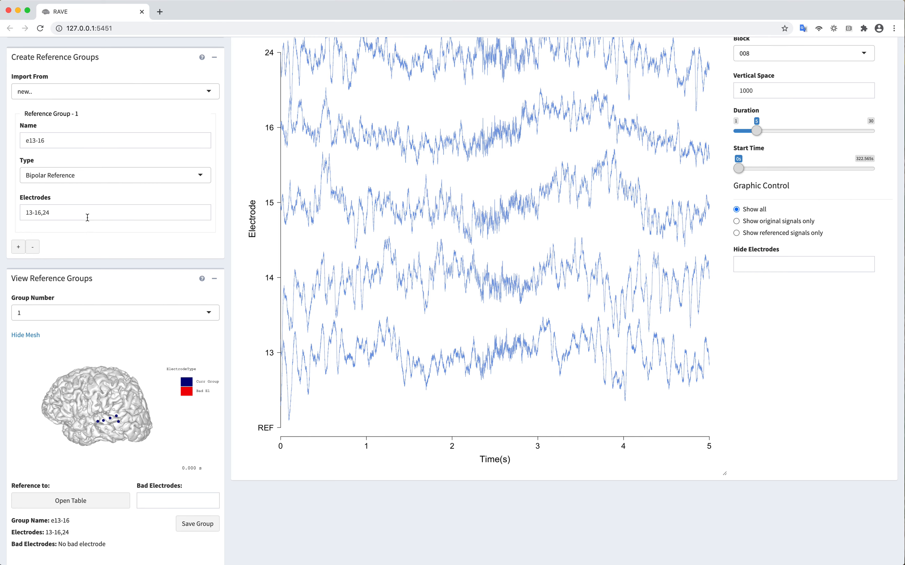
Set the e13-16 group's electrode list to 13-16, removing electrode 24.
scroll(87, 218, "up", 2)
scroll(87, 216, "up", 1)
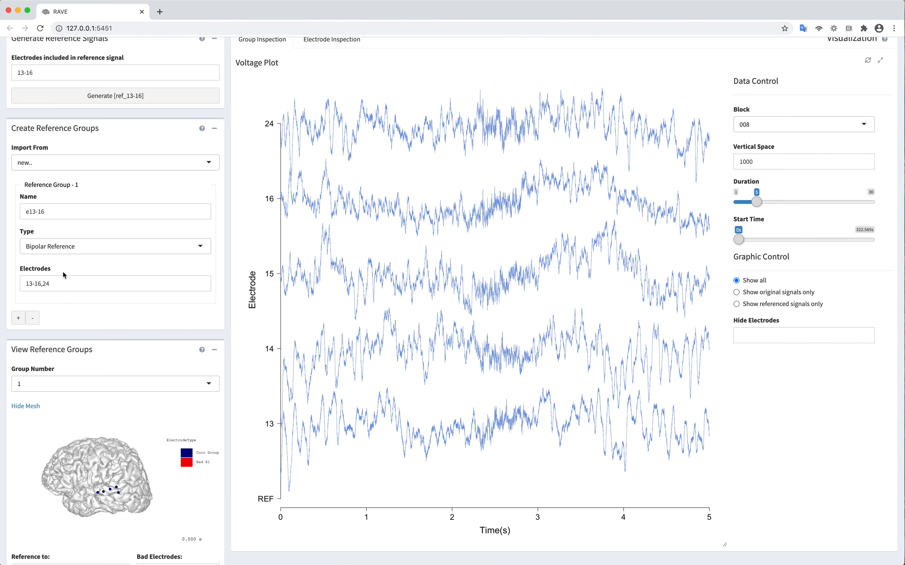
triple_click(52, 212)
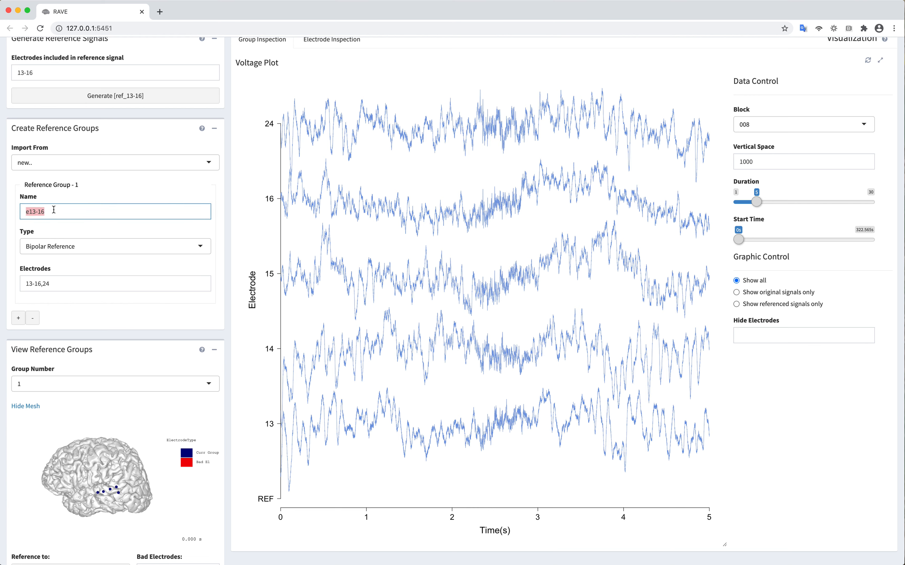
left_click(89, 275)
left_click(85, 285)
key("BackSpace")
key("BackSpace")
key("BackSpace")
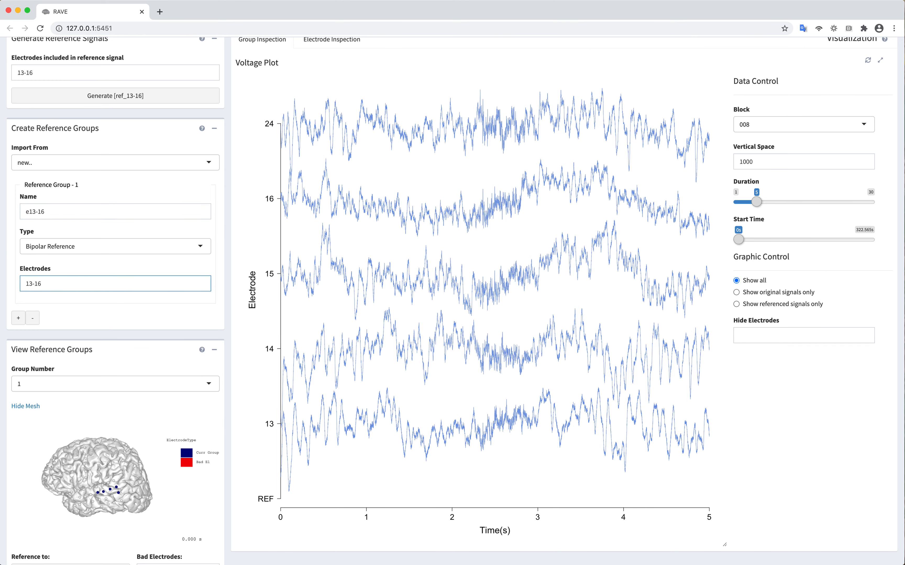
left_click(105, 271)
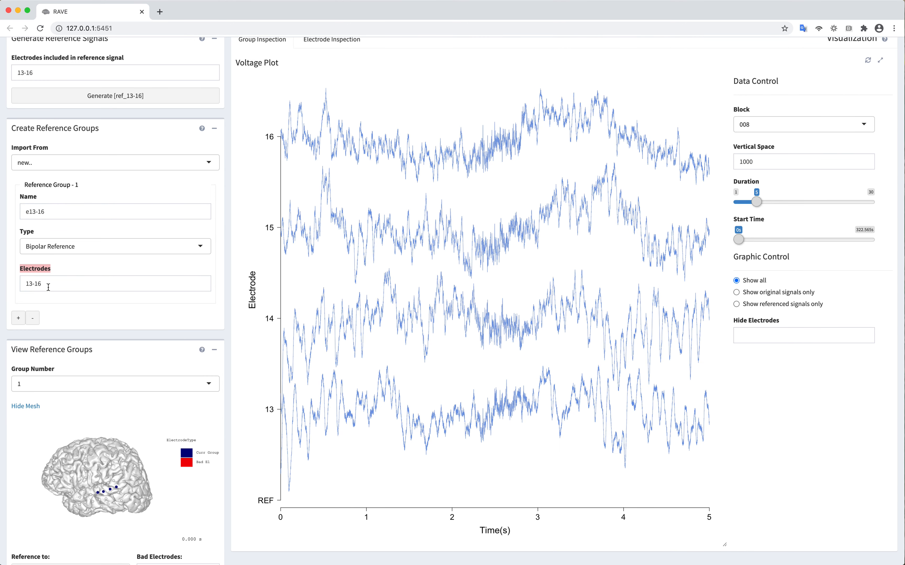
triple_click(44, 209)
double_click(24, 269)
Inspect the e13-16 group's bipolar reference table, select electrode 13's row and confirm the reference assignments.
scroll(105, 304, "down", 3)
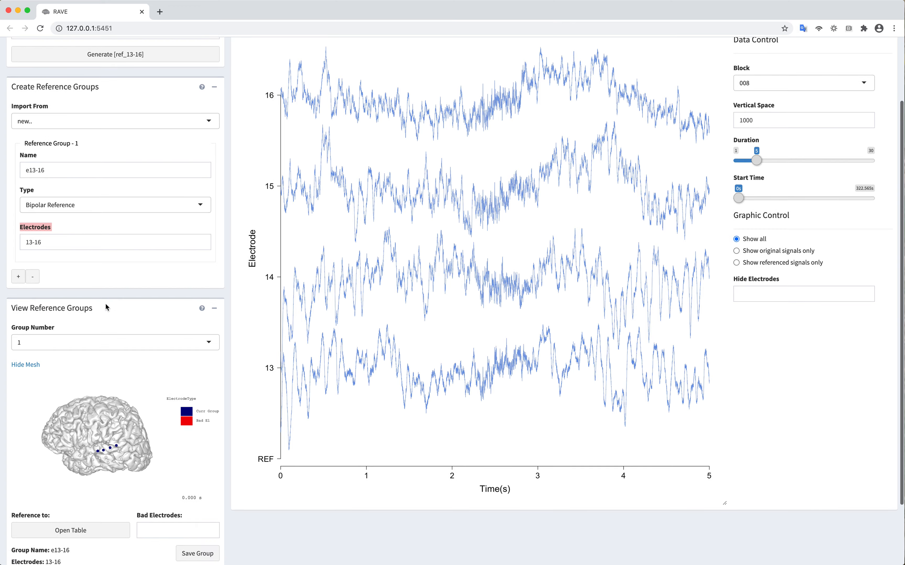
scroll(129, 357, "up", 3)
left_click_drag(109, 374, 85, 372)
scroll(105, 369, "up", 3)
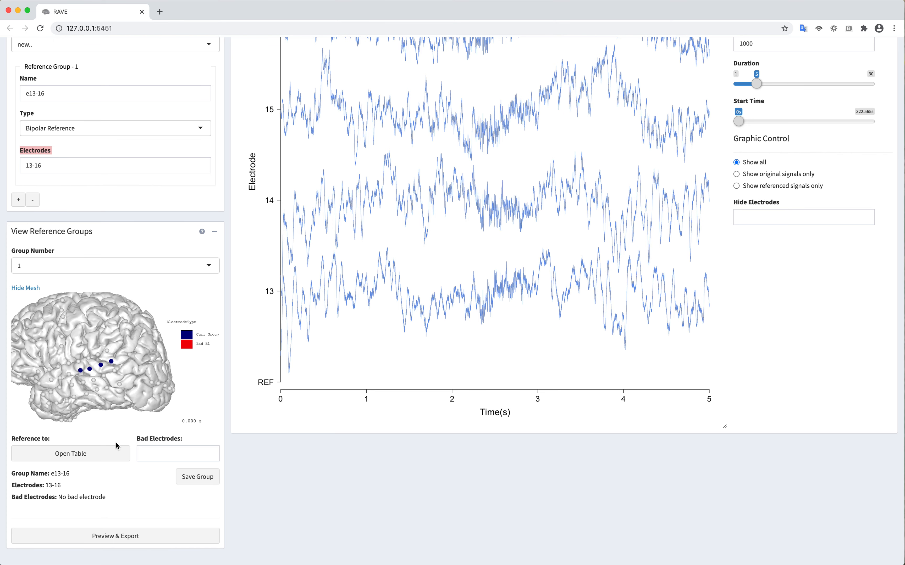
left_click(72, 457)
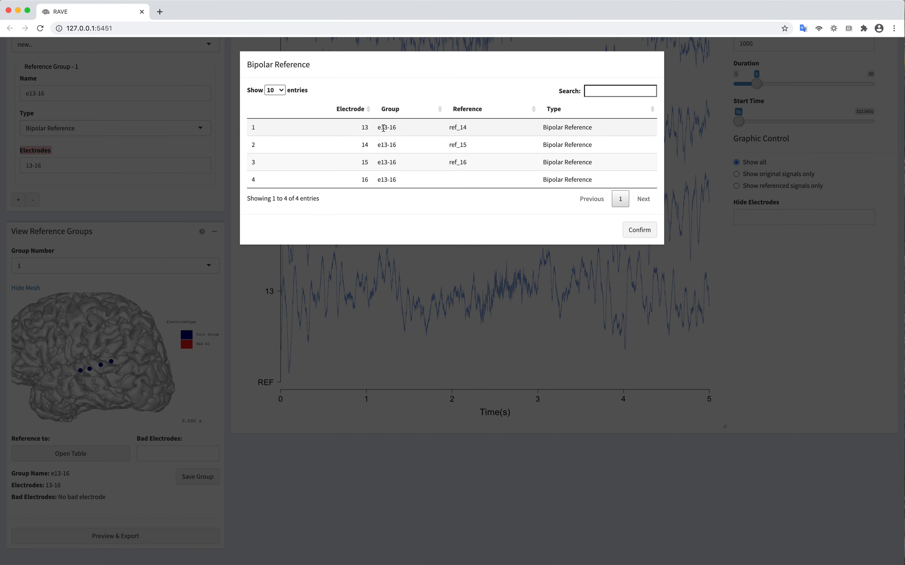
left_click(363, 128)
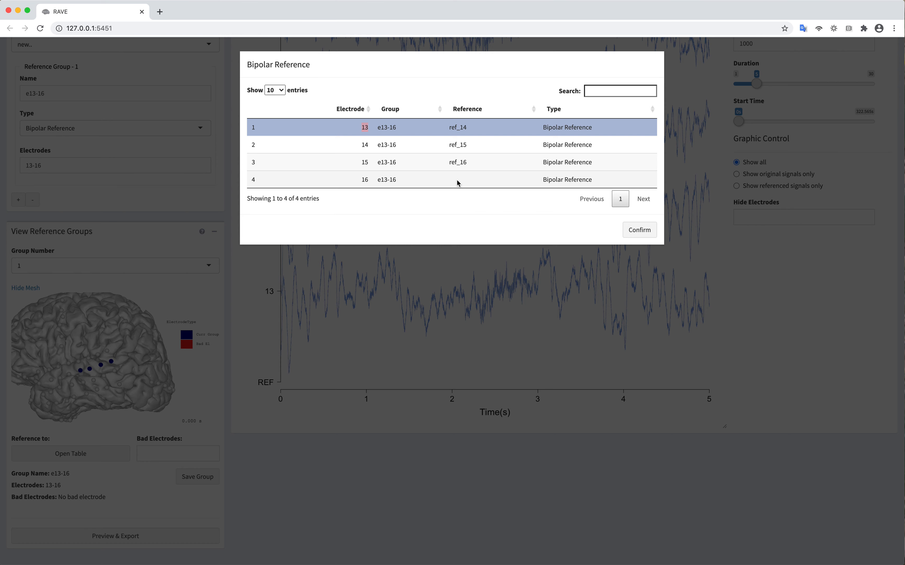
left_click(637, 230)
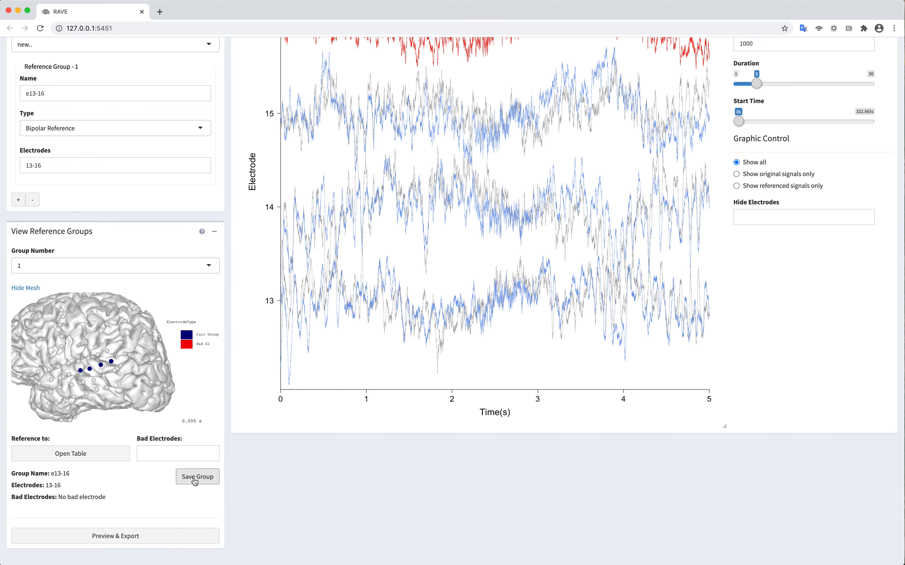
Review the bipolar-referenced voltage traces and change the e13-16 group's type to White Matter Reference.
scroll(232, 458, "up", 5)
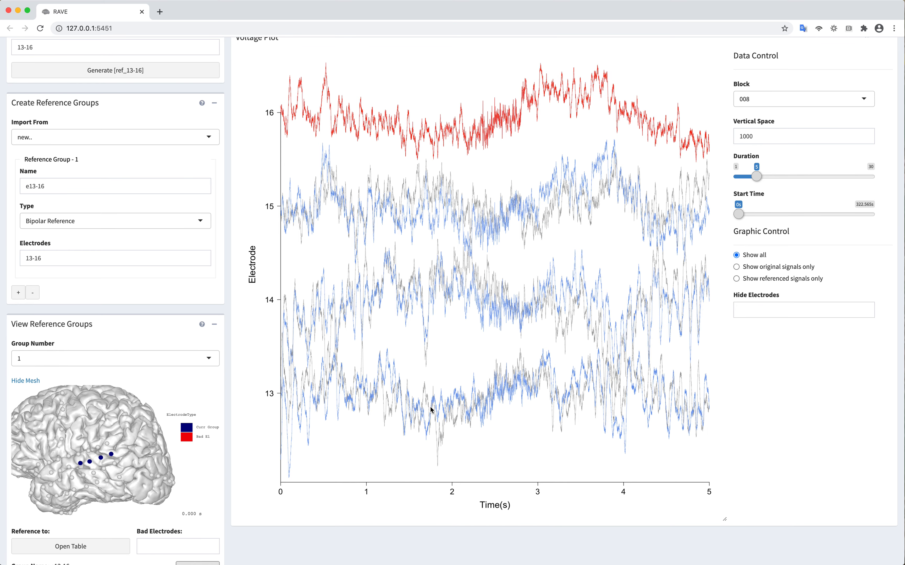
scroll(311, 353, "up", 3)
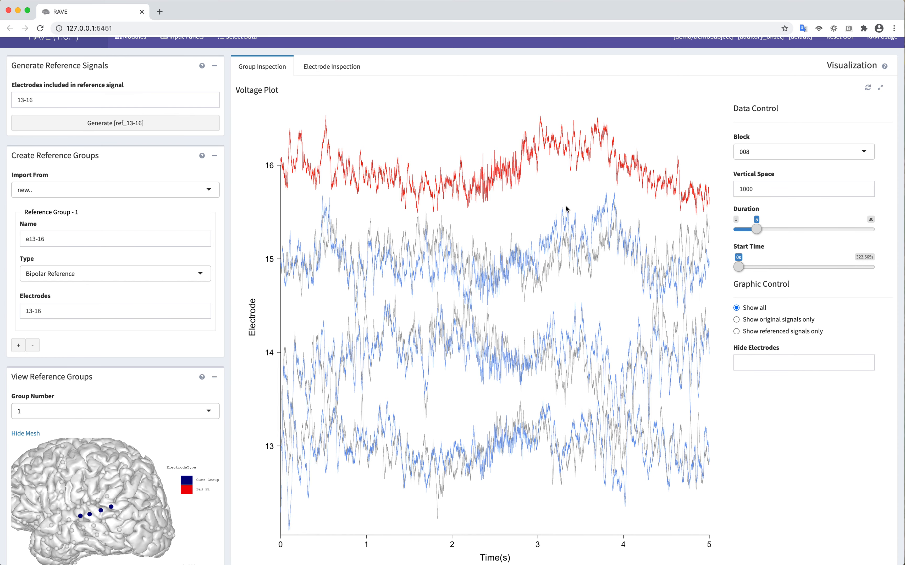
scroll(237, 191, "down", 8)
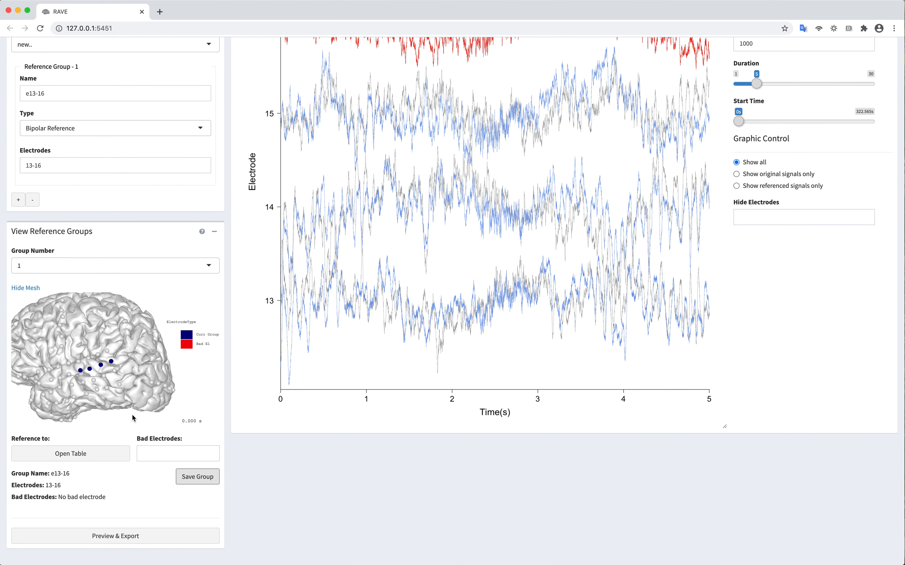
left_click(69, 129)
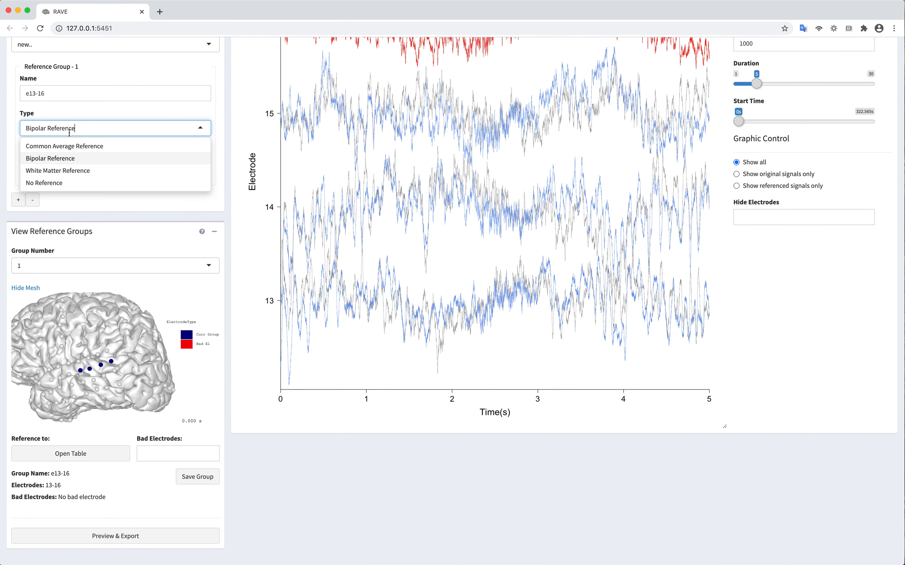
left_click(62, 171)
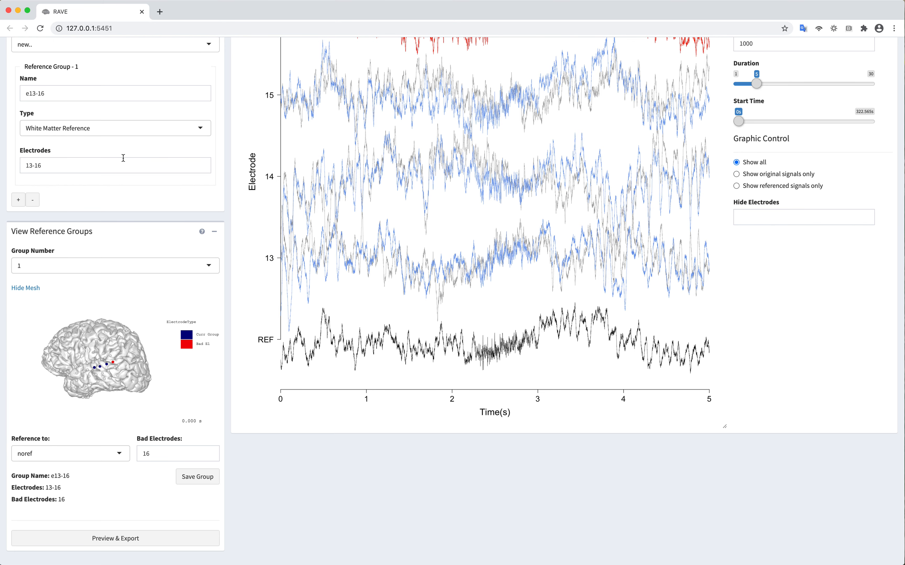
Generate a new reference signal from electrodes 15,24.
scroll(123, 158, "up", 3)
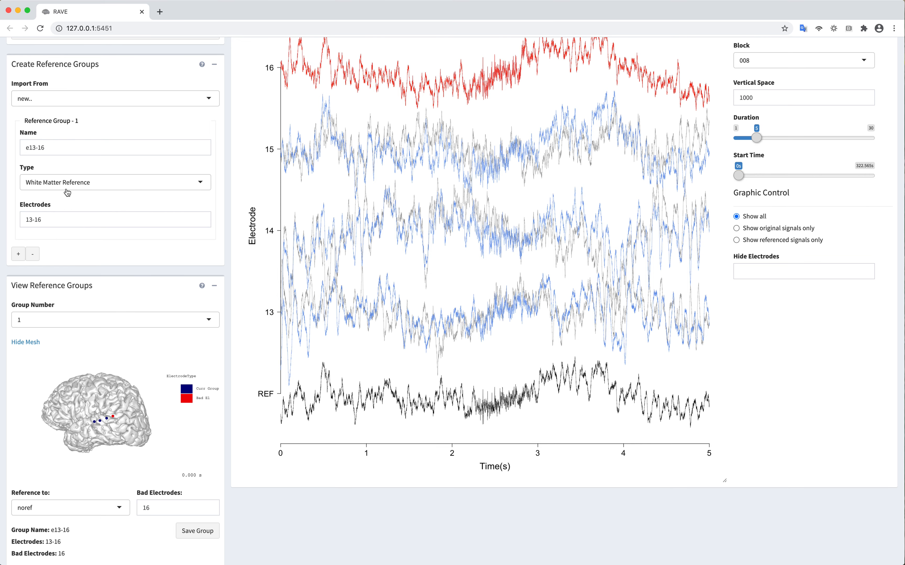
scroll(70, 200, "up", 5)
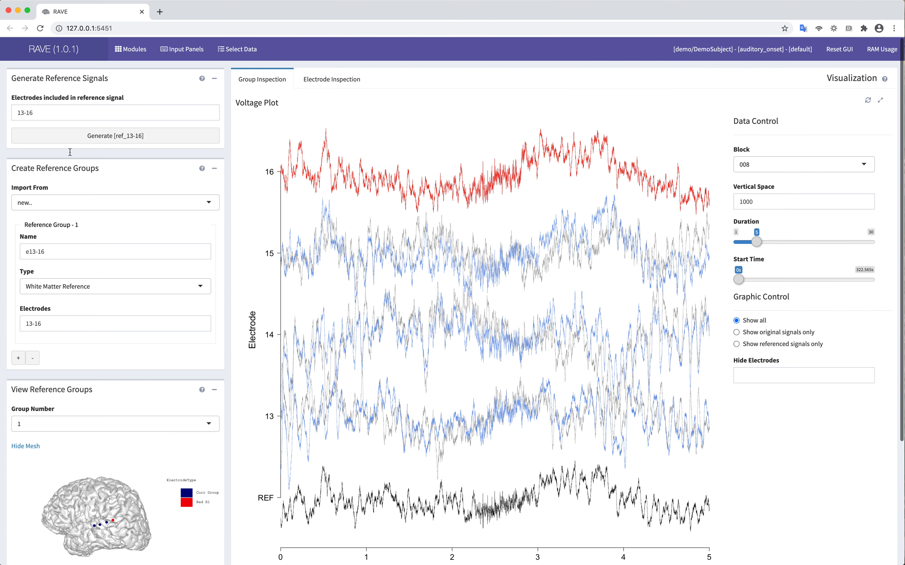
left_click_drag(52, 112, 4, 115)
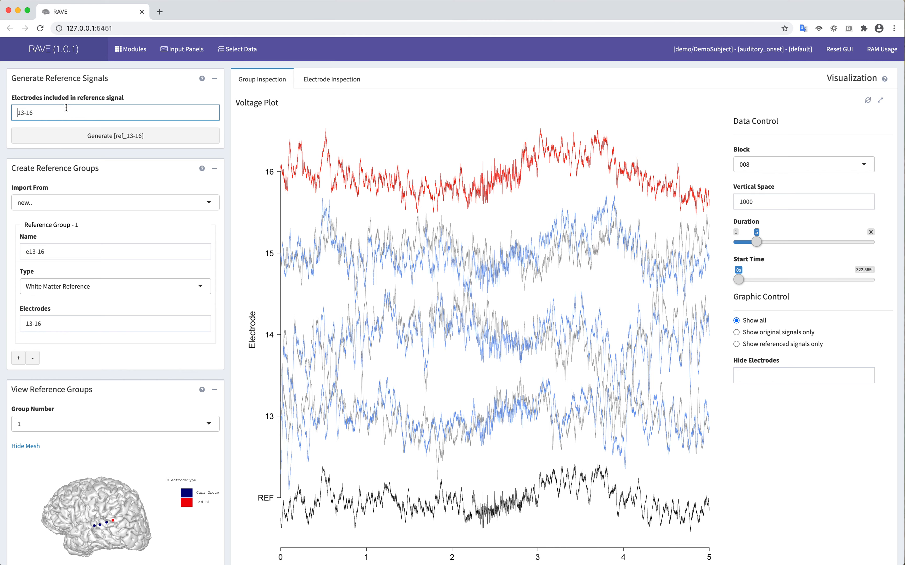
type("15,24")
left_click(112, 136)
left_click(53, 144)
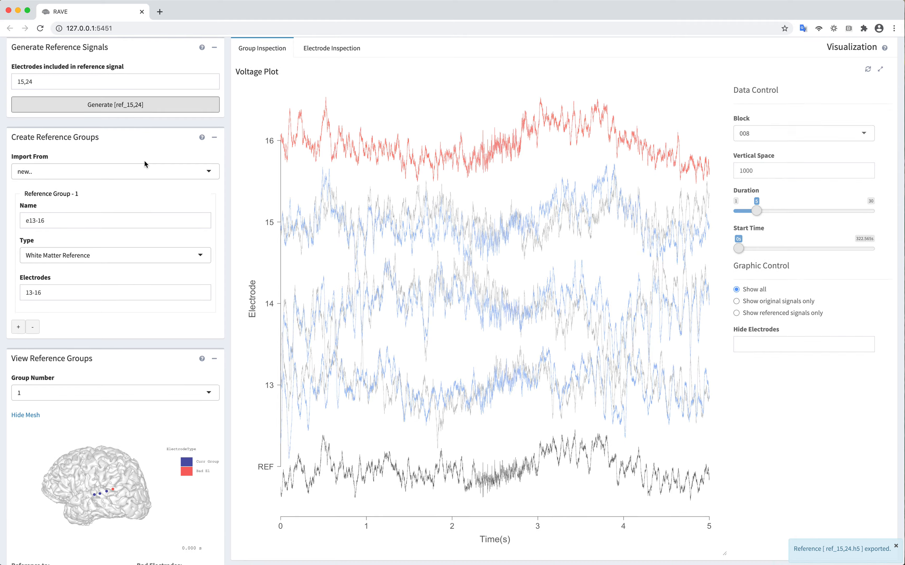
Reference group 1 to ref_15,24 and clear its bad electrodes entry.
scroll(145, 165, "down", 5)
scroll(145, 168, "down", 4)
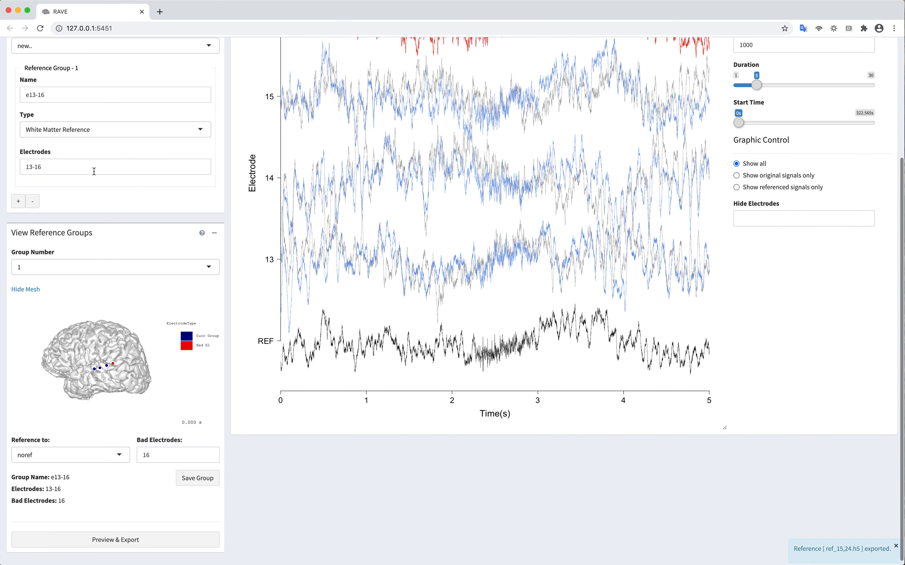
left_click(26, 262)
left_click(76, 247)
left_click(67, 453)
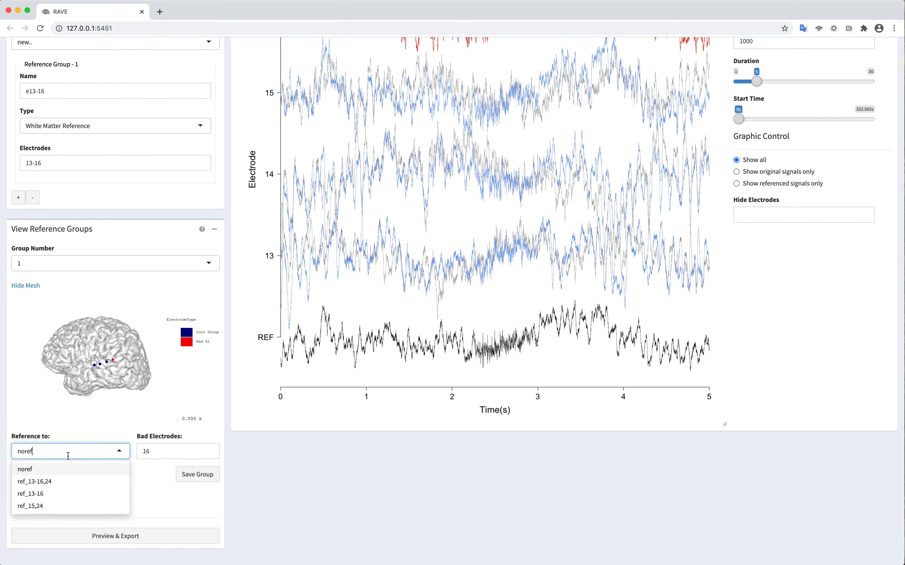
left_click(35, 507)
left_click(151, 447)
left_click_drag(167, 454, 136, 453)
key("BackSpace")
left_click(137, 425)
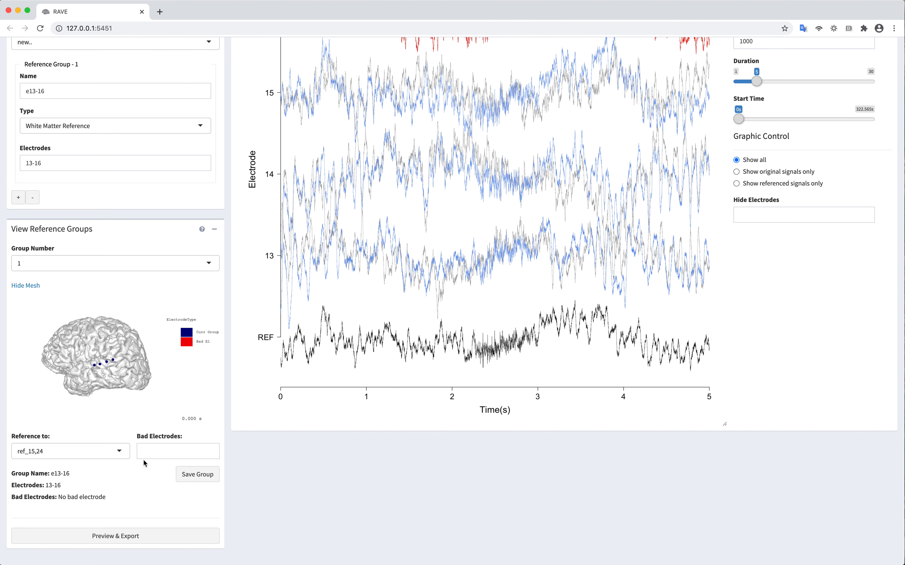
Keep White Matter Reference as the e13-16 group's type and save the group.
left_click(55, 129)
left_click(54, 168)
left_click(200, 481)
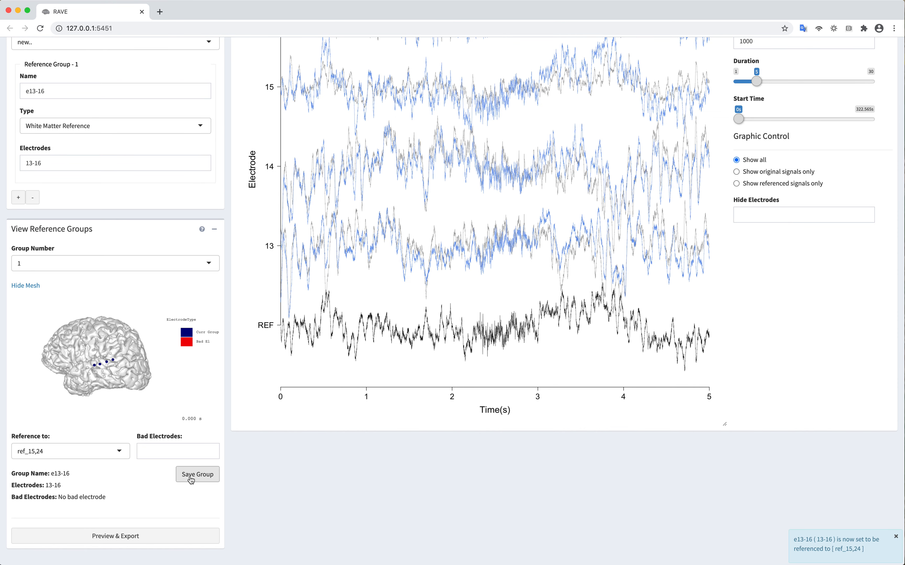
left_click_drag(794, 540, 879, 550)
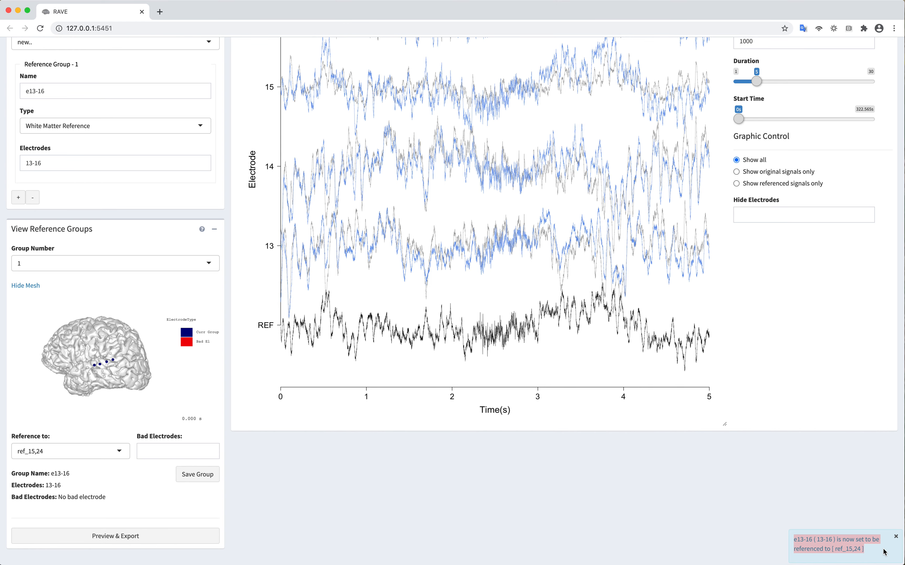
scroll(241, 388, "up", 3)
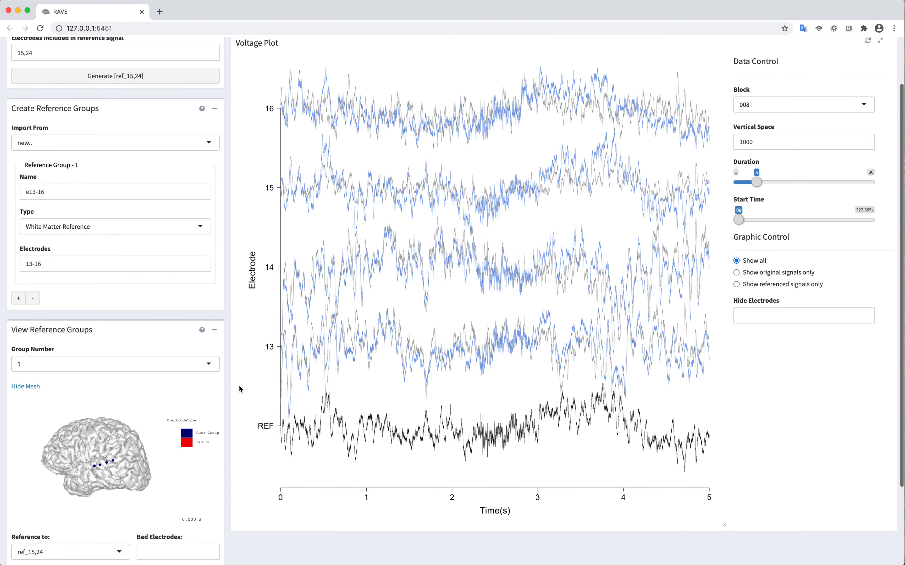
scroll(241, 379, "up", 2)
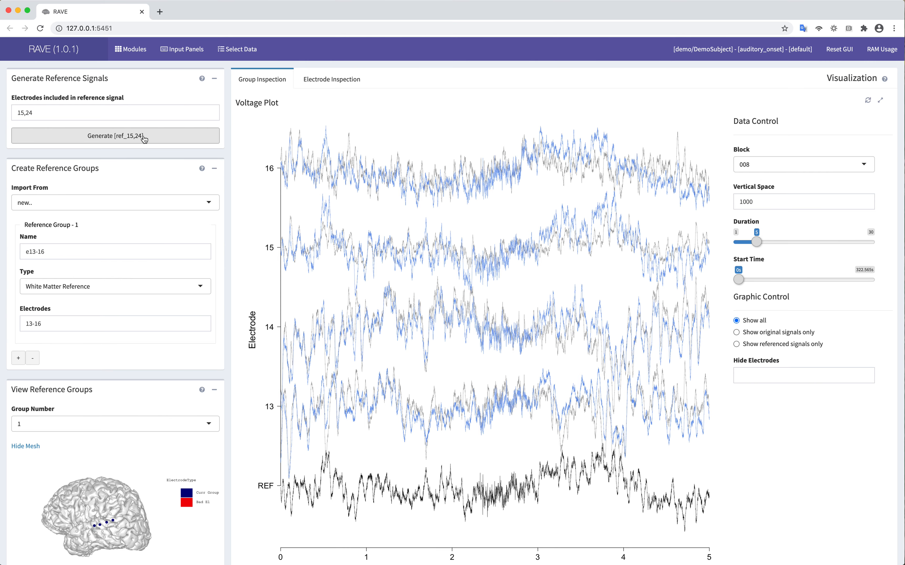
scroll(200, 190, "down", 3)
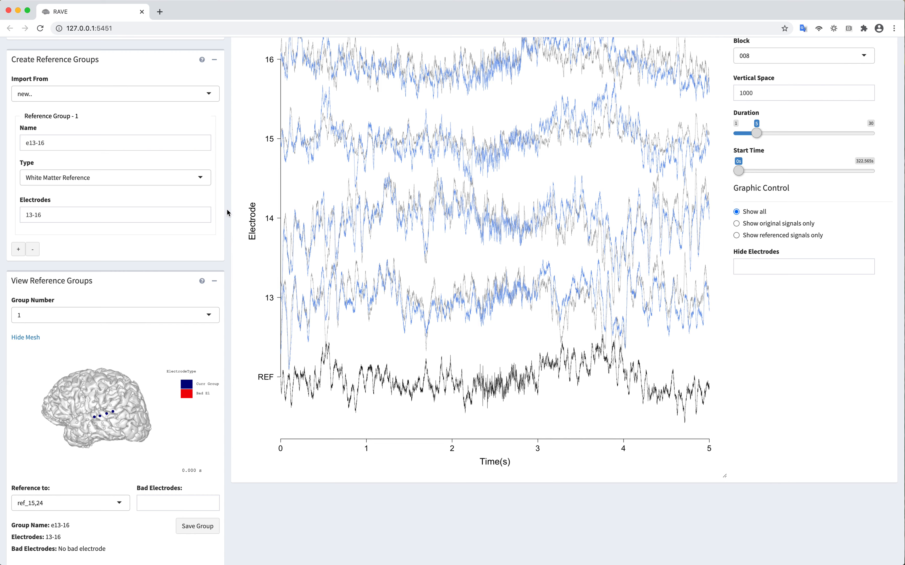
scroll(225, 205, "down", 2)
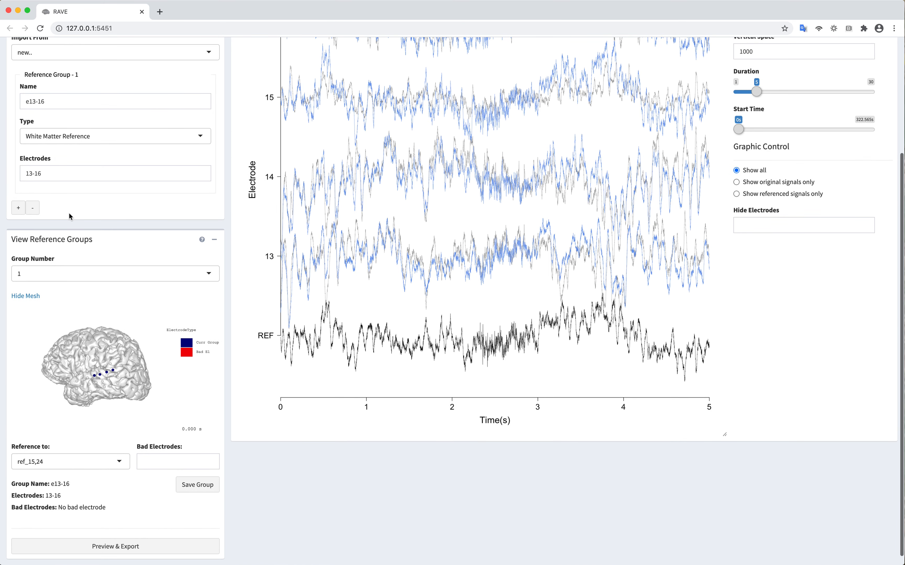
scroll(69, 215, "up", 3)
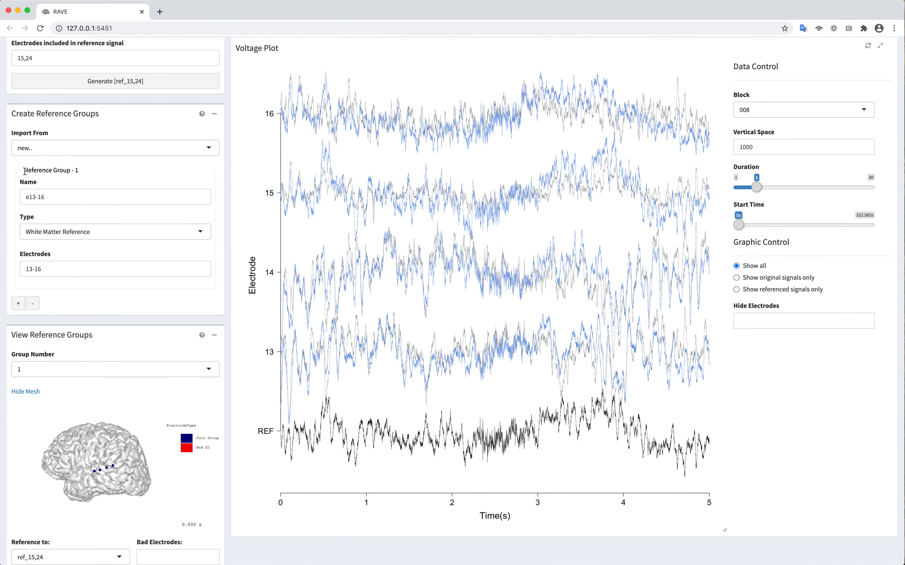
left_click_drag(24, 170, 87, 178)
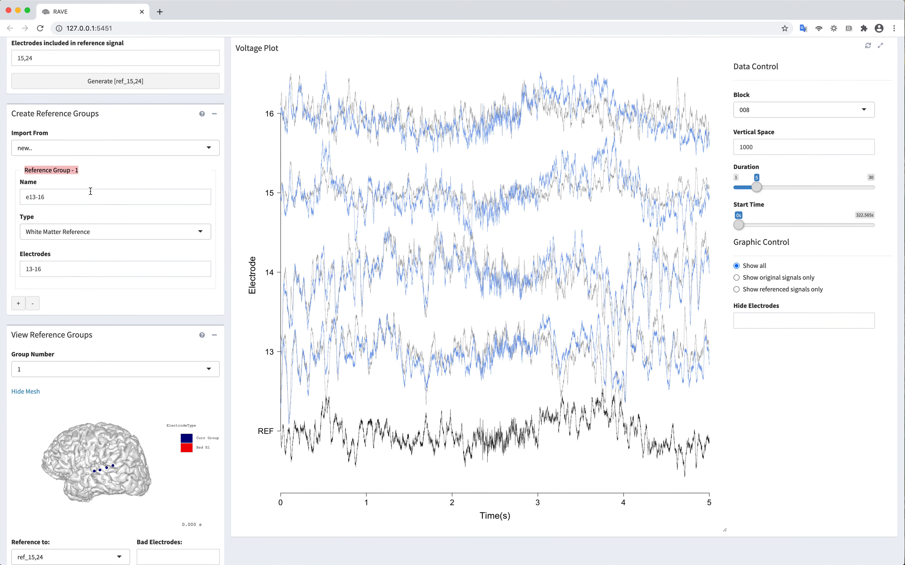